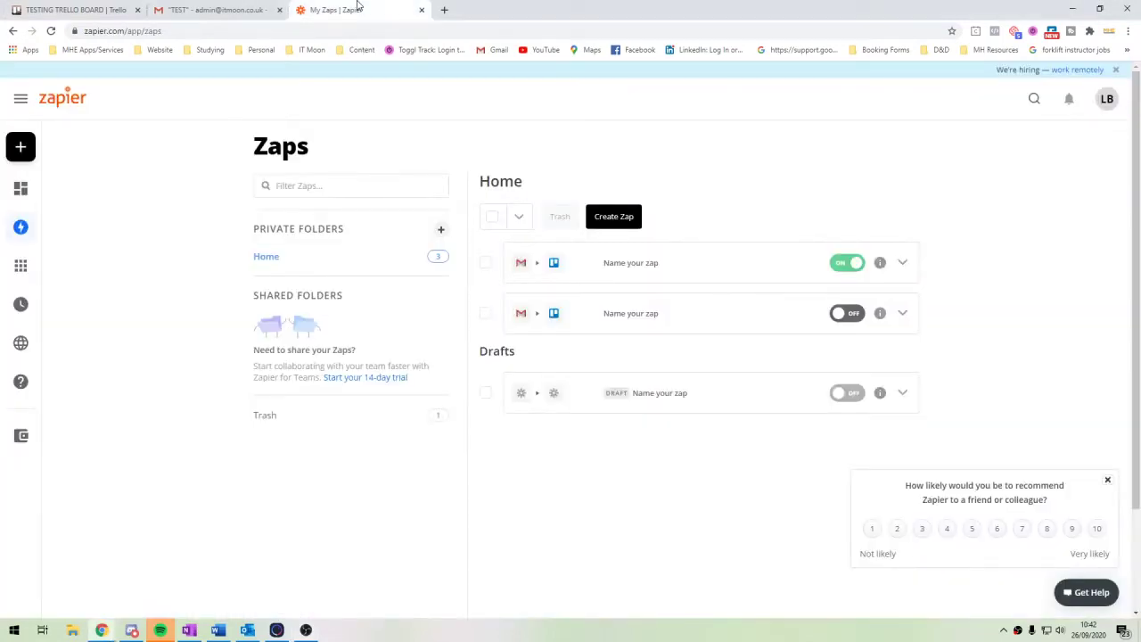
- Switch from the Trello board to the 'My Zaps | Zapier' page listing the existing zaps
click(357, 9)
- Expand the Zapier left sidebar and go to the Dashboard
mouse_move(19, 450)
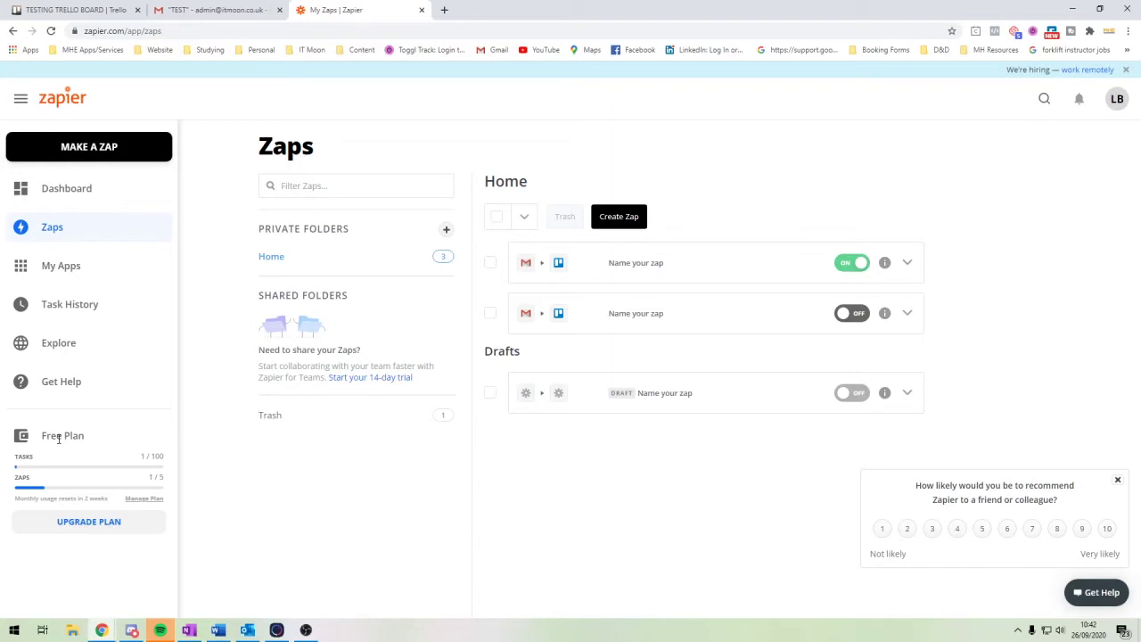
click(90, 192)
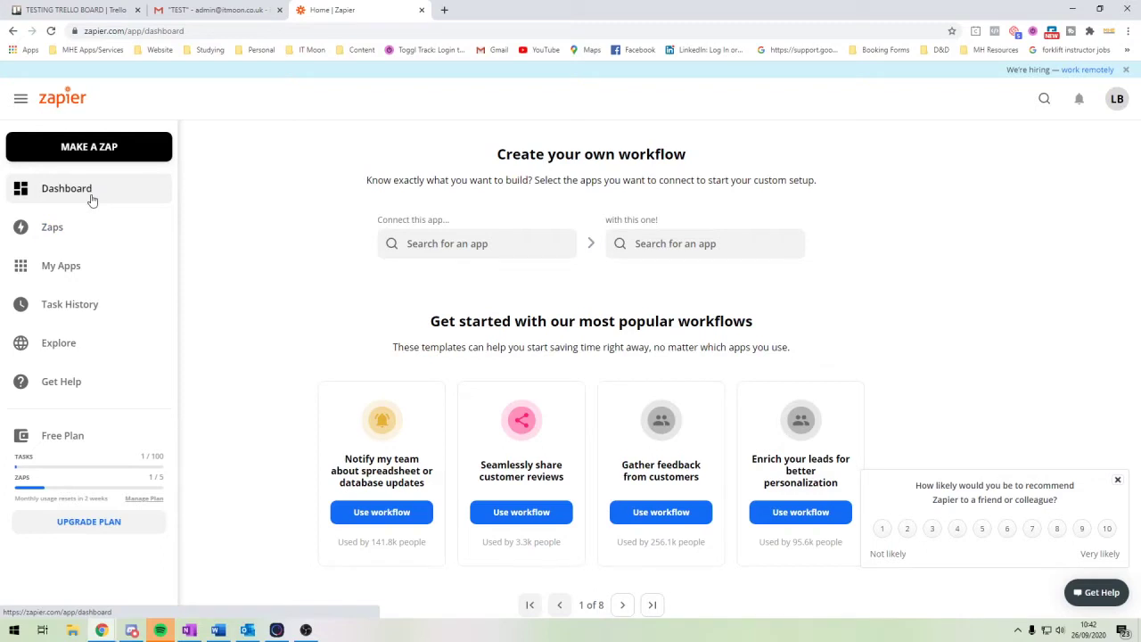
- Dismiss the recommendation survey and pick Gmail and Twitter as the workflow's two apps
click(1106, 479)
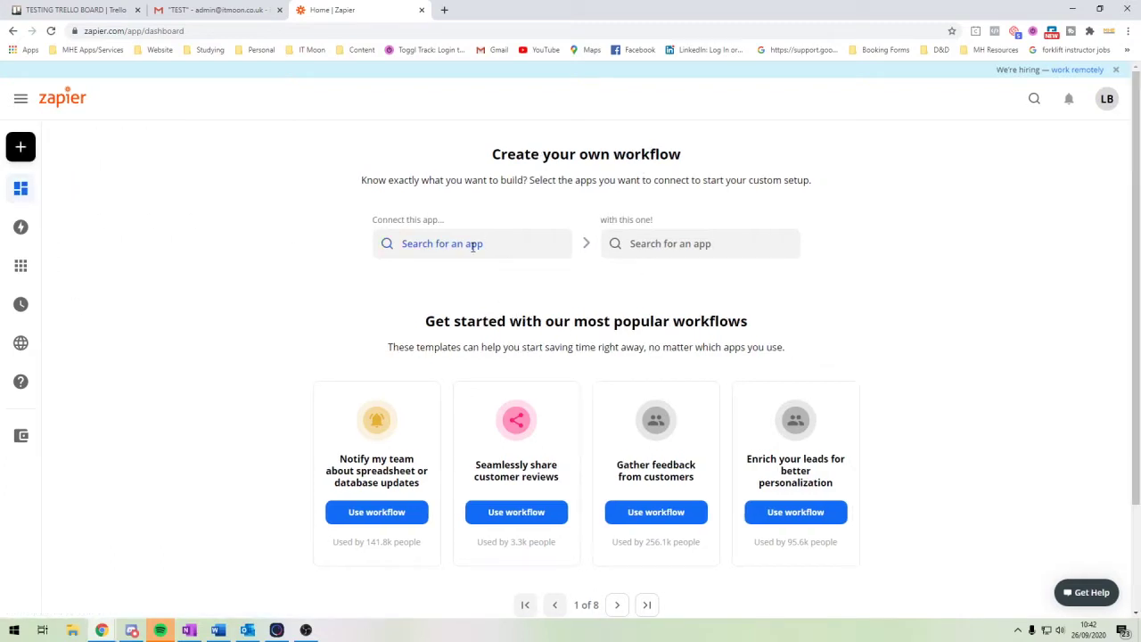
click(473, 246)
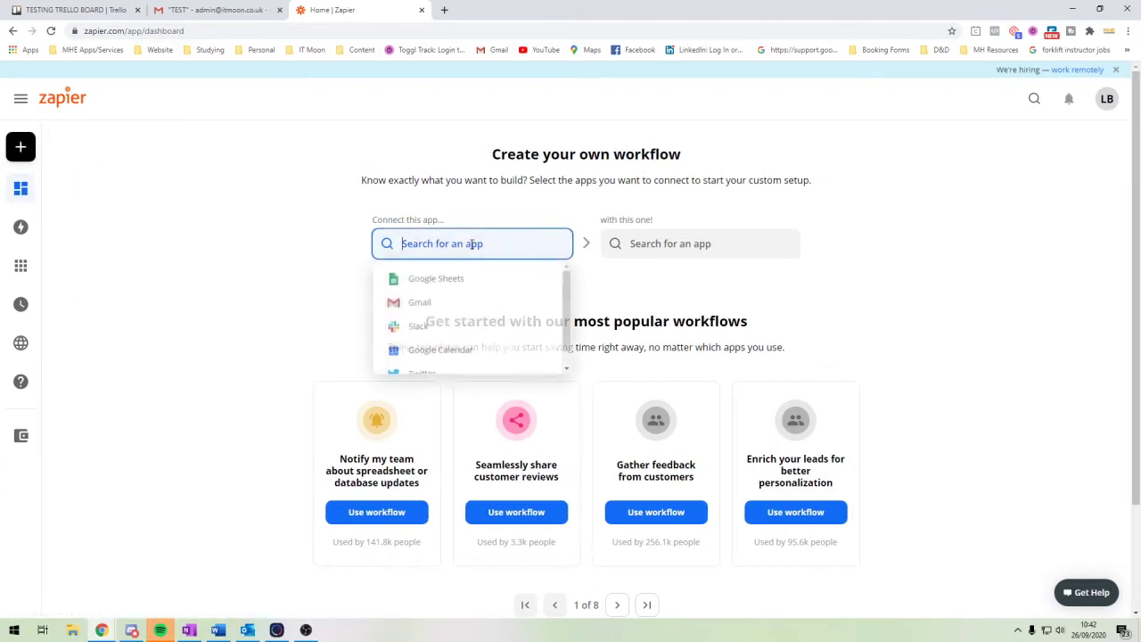
click(454, 306)
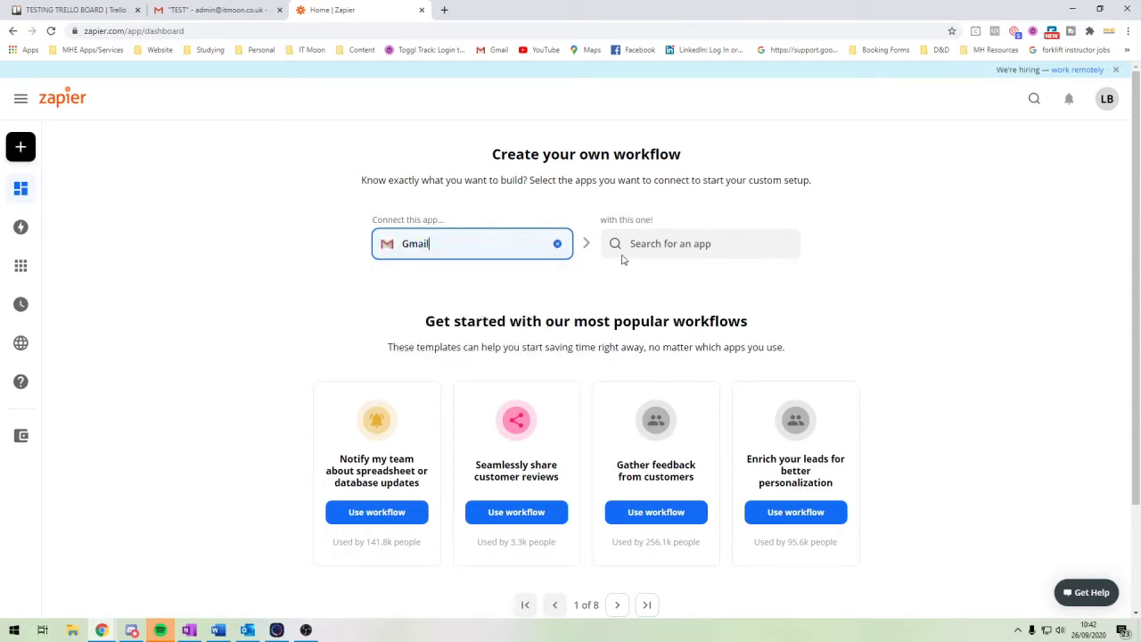
click(651, 247)
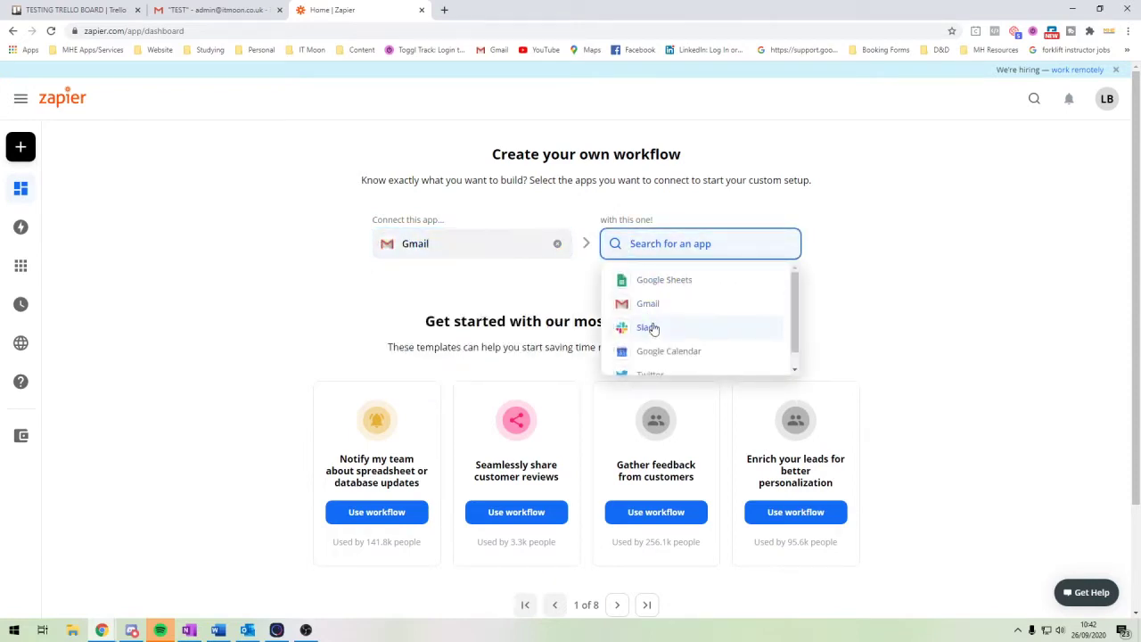
scroll(655, 336, down, 1)
click(652, 353)
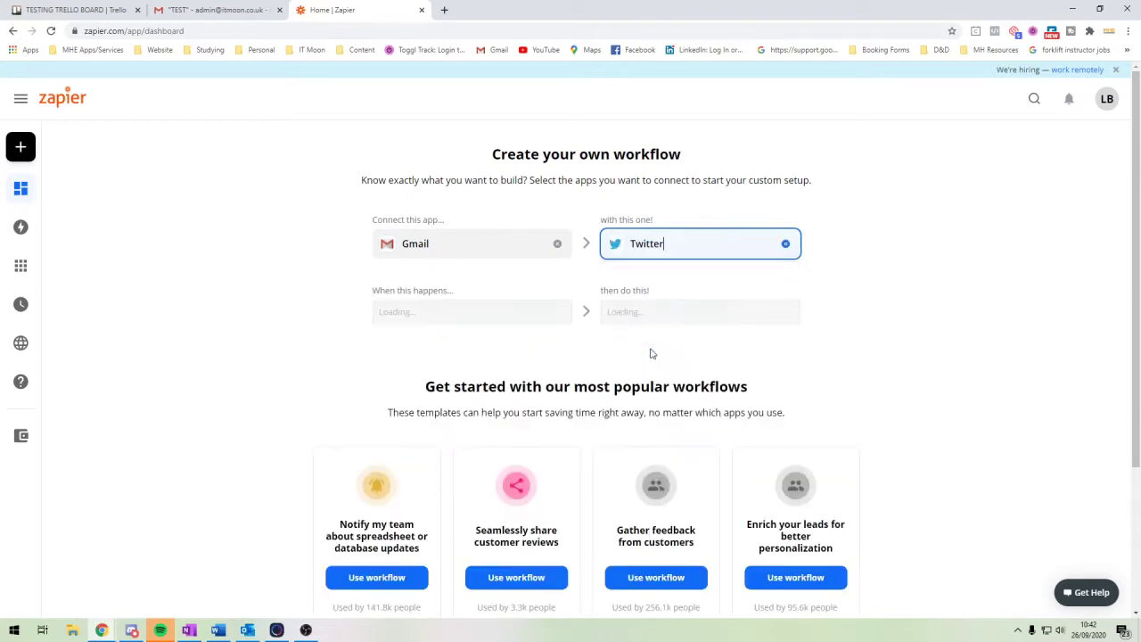
- Browse the Gmail triggers and Twitter actions, then remove Gmail from the first slot
click(551, 320)
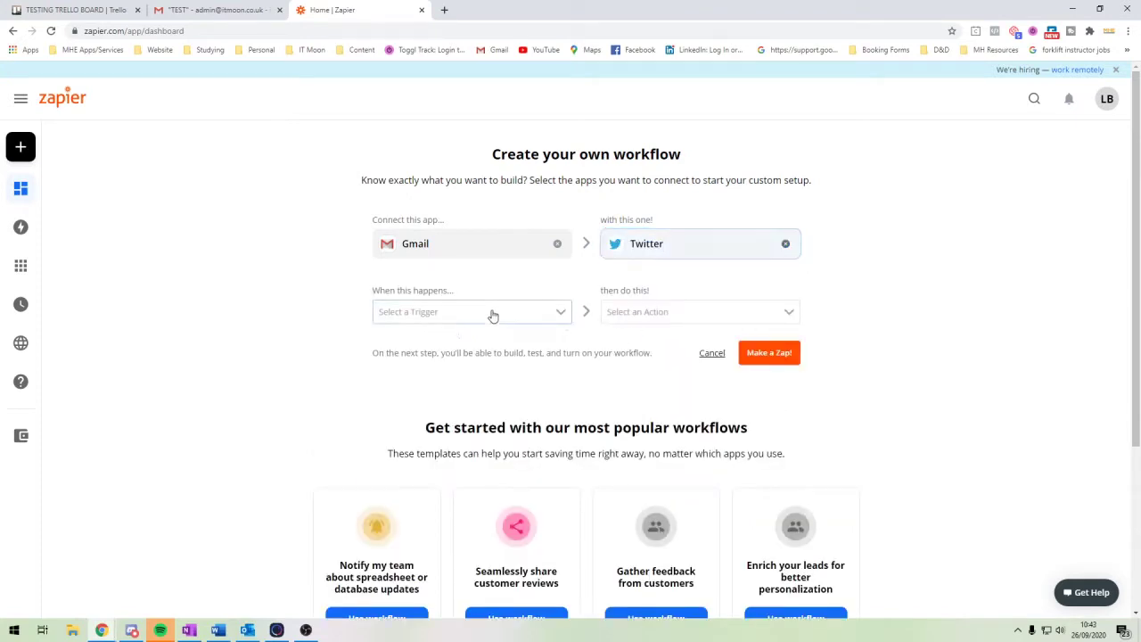
click(663, 315)
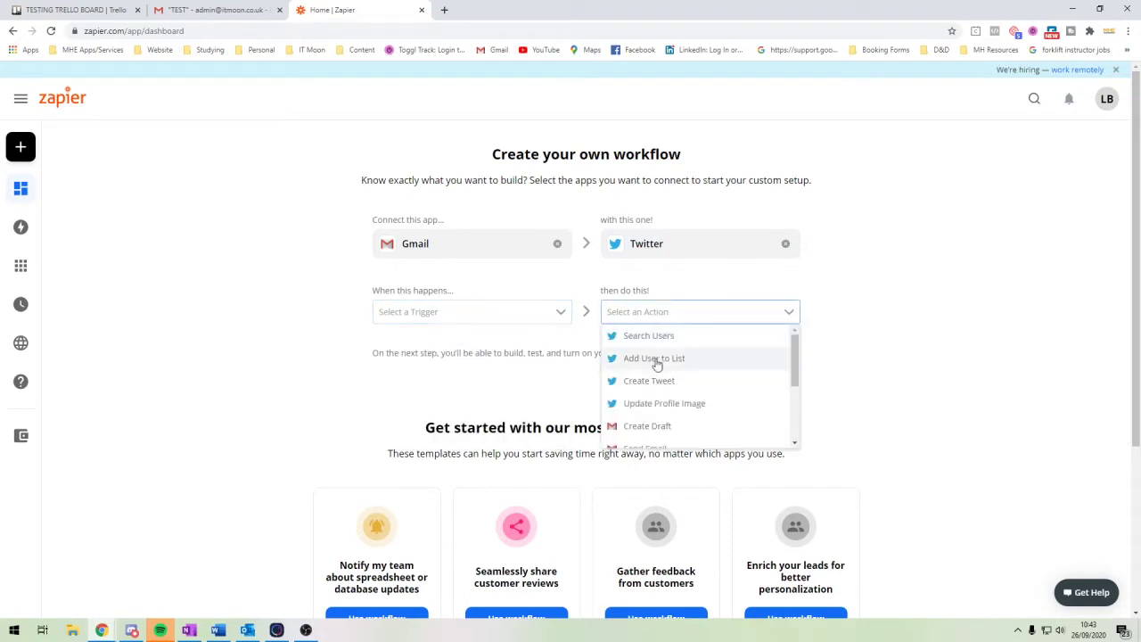
click(499, 372)
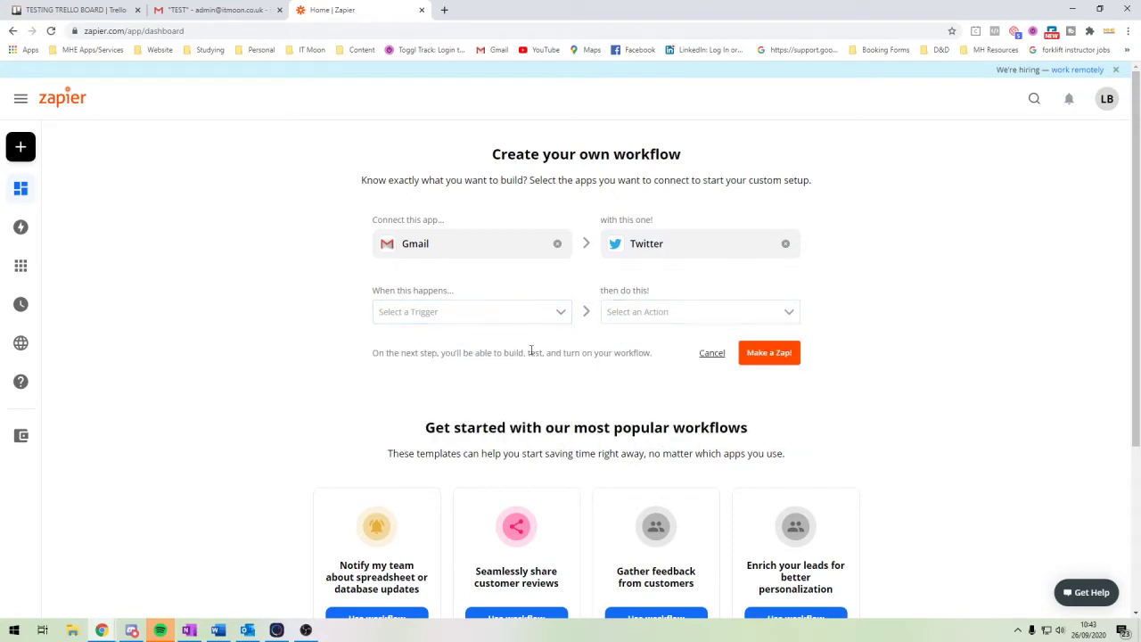
click(557, 243)
click(534, 244)
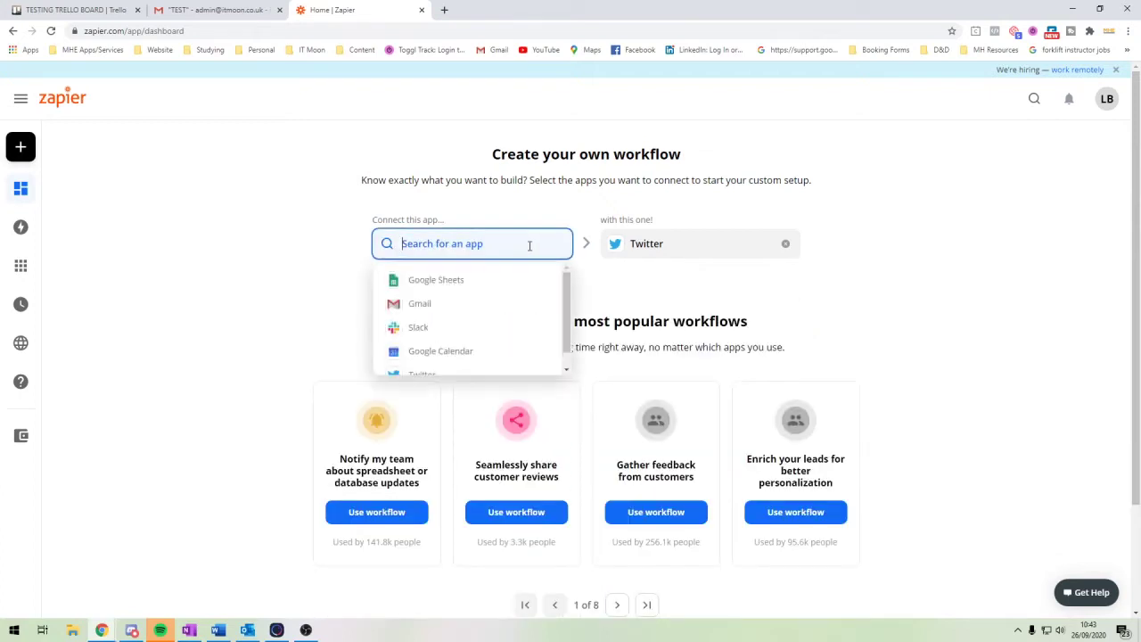
- Choose HubSpot as the first app and replace Twitter with ActiveCampaign
text(hub)
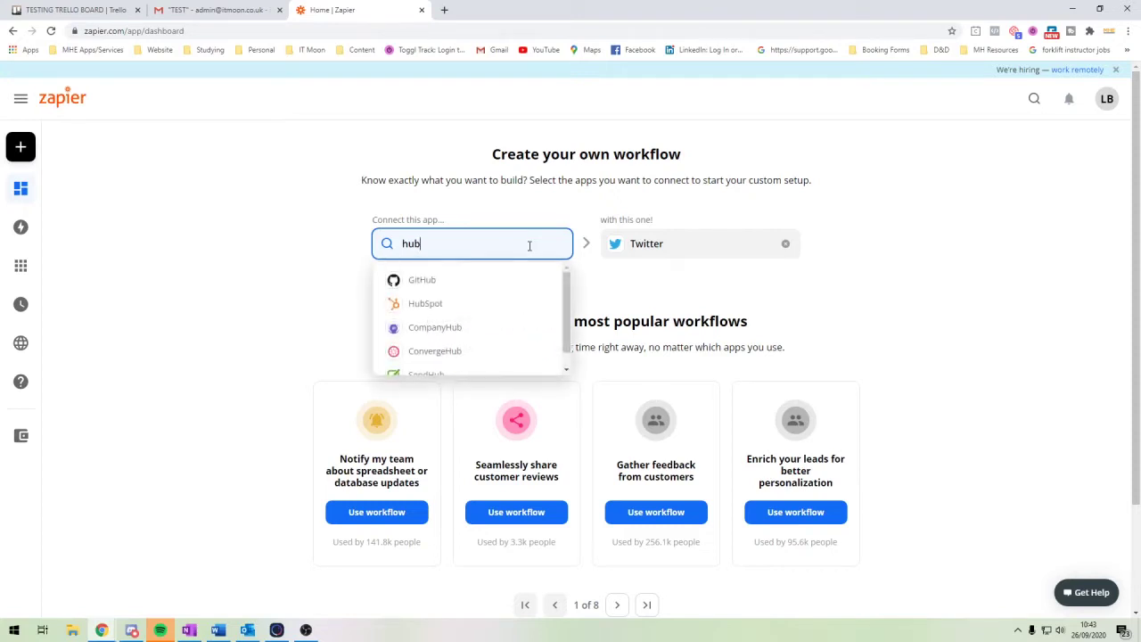
click(504, 304)
click(704, 237)
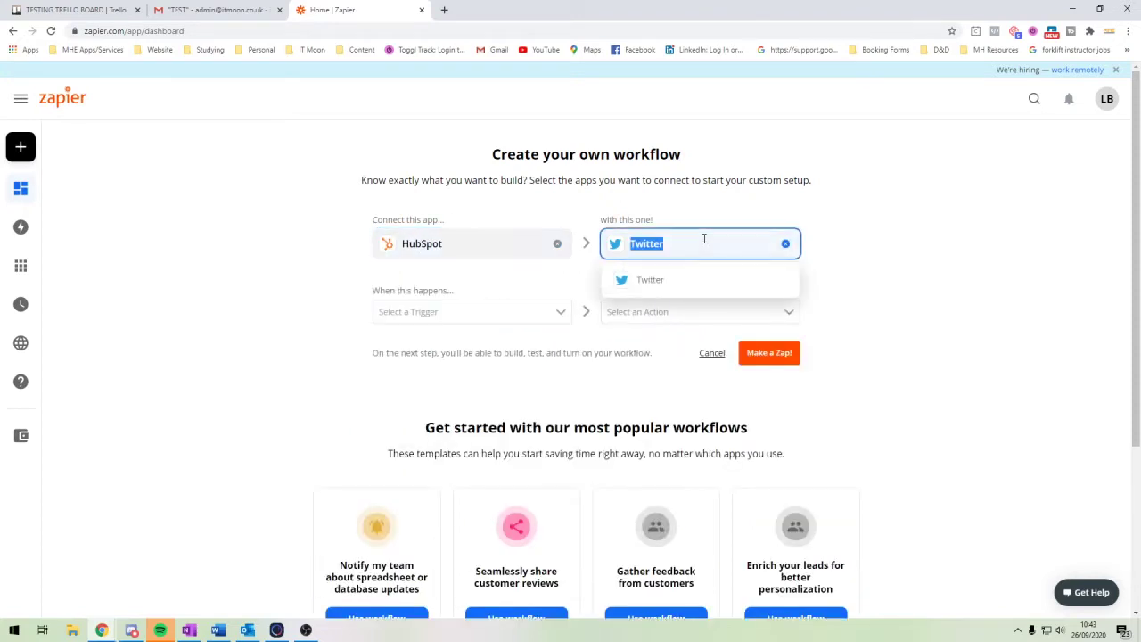
text(active)
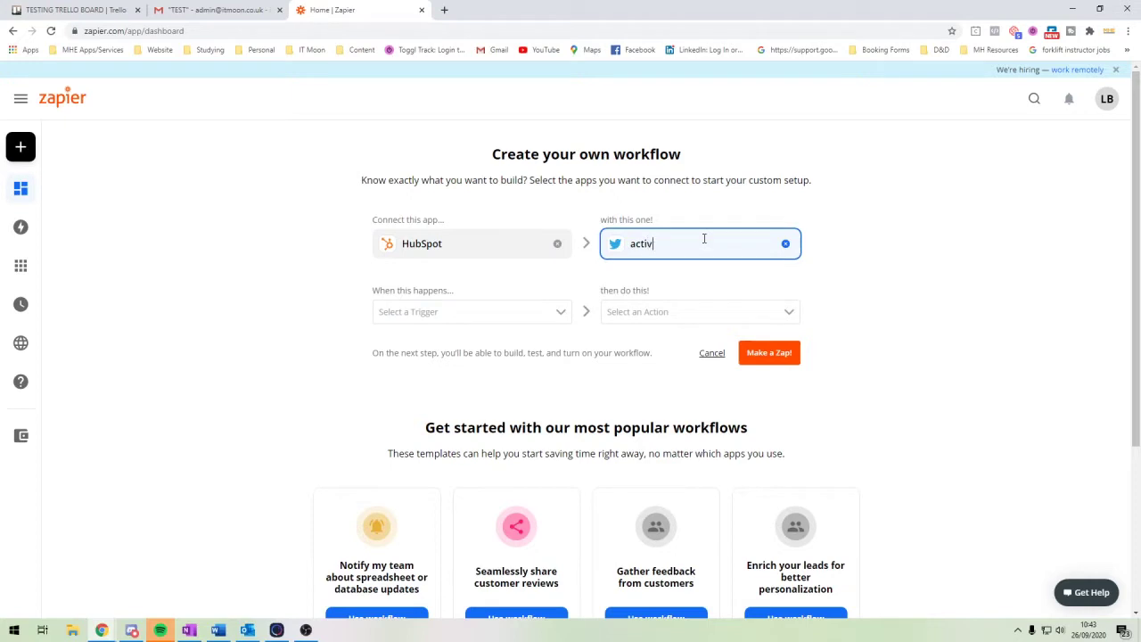
click(692, 280)
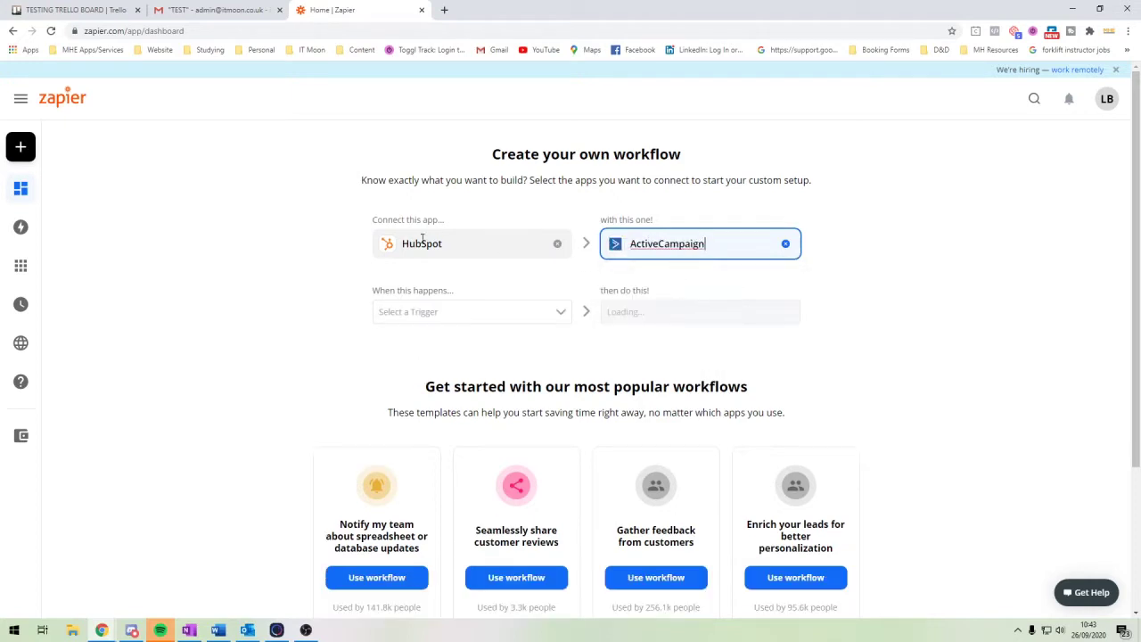
- Browse the HubSpot triggers and ActiveCampaign actions, then clear both app slots
click(415, 314)
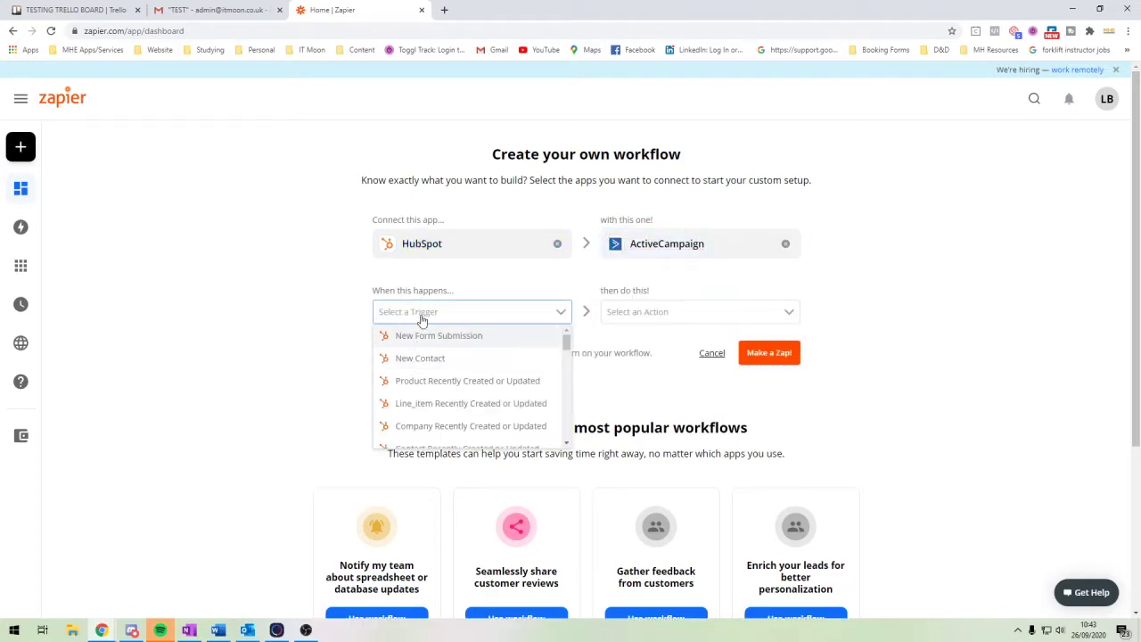
click(535, 298)
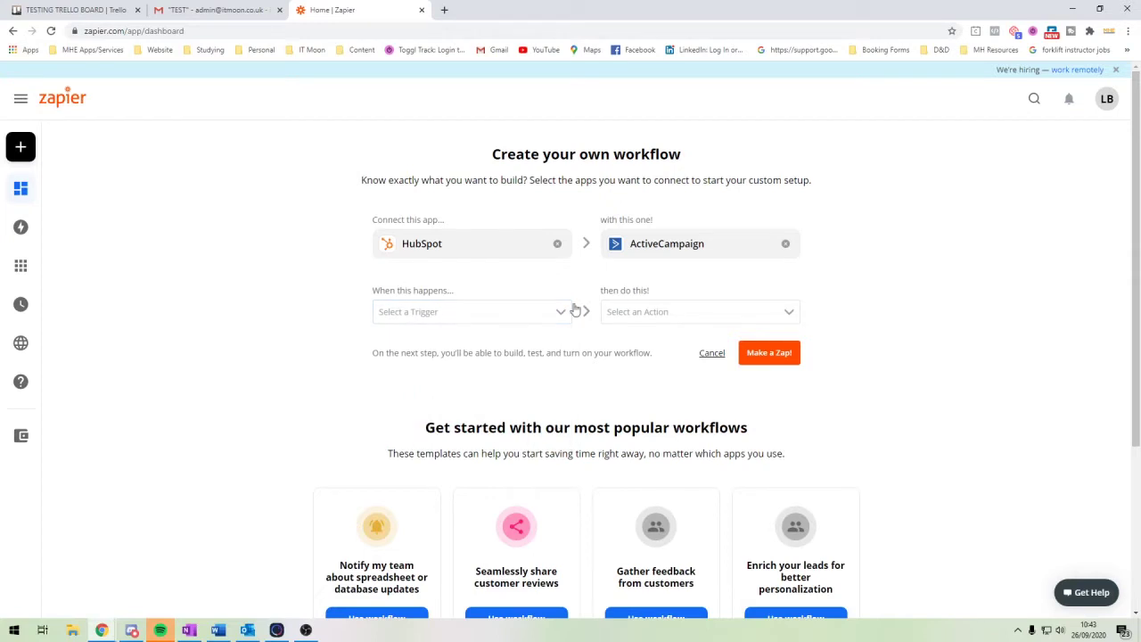
click(657, 314)
scroll(656, 380, down, 2)
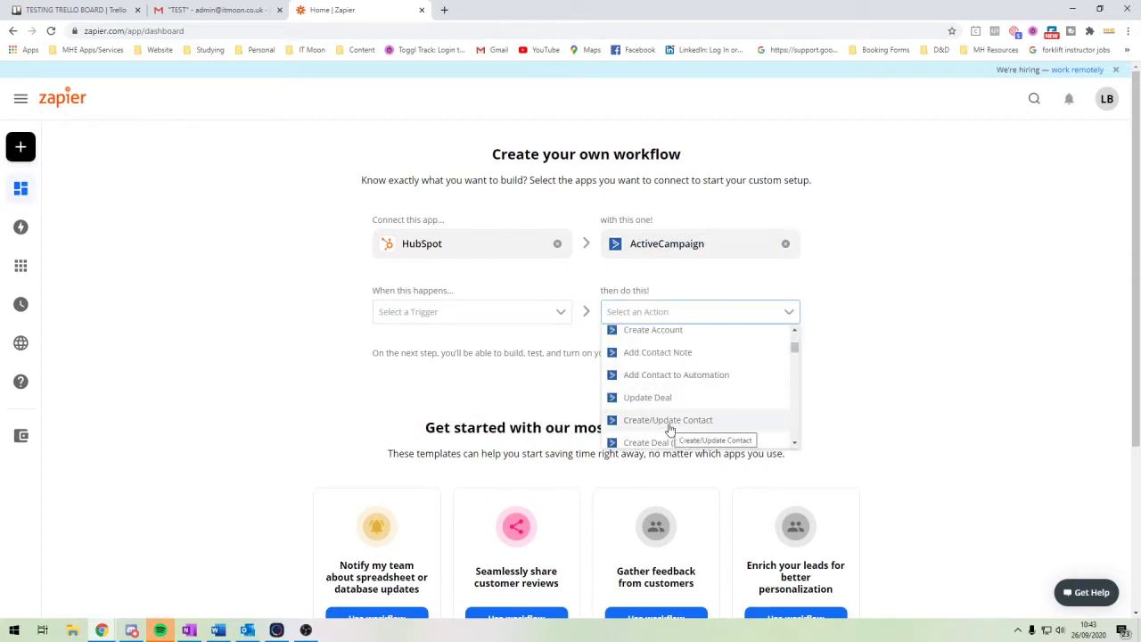
click(351, 383)
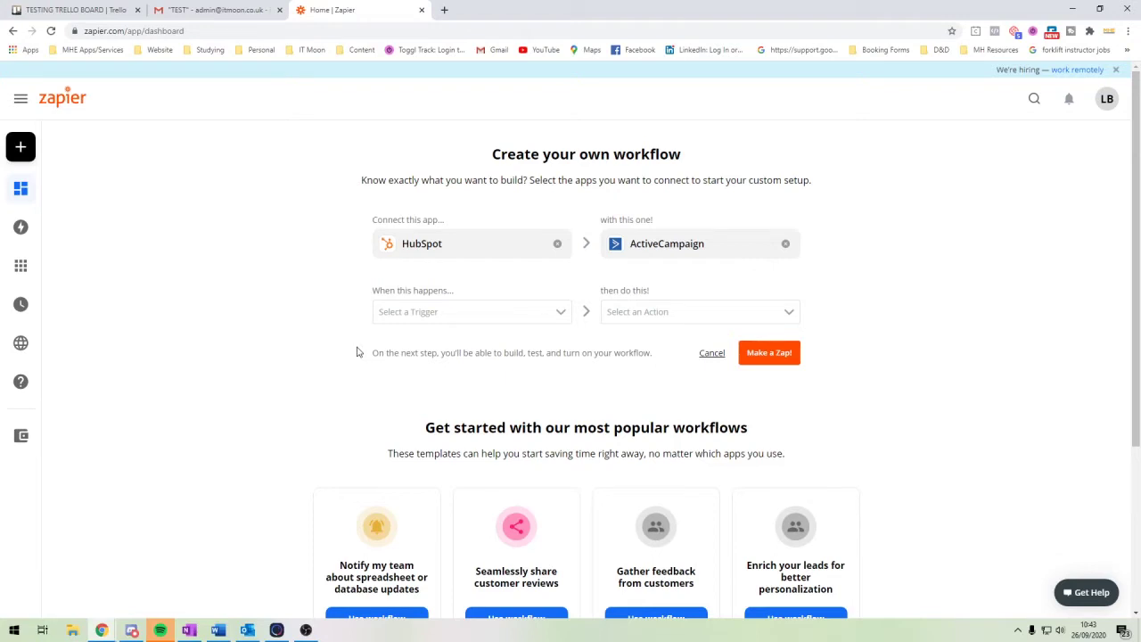
click(557, 244)
click(784, 244)
- Compare the Gmail TEST label with the empty Trello board, ending on the £20.00 invoice email
click(214, 10)
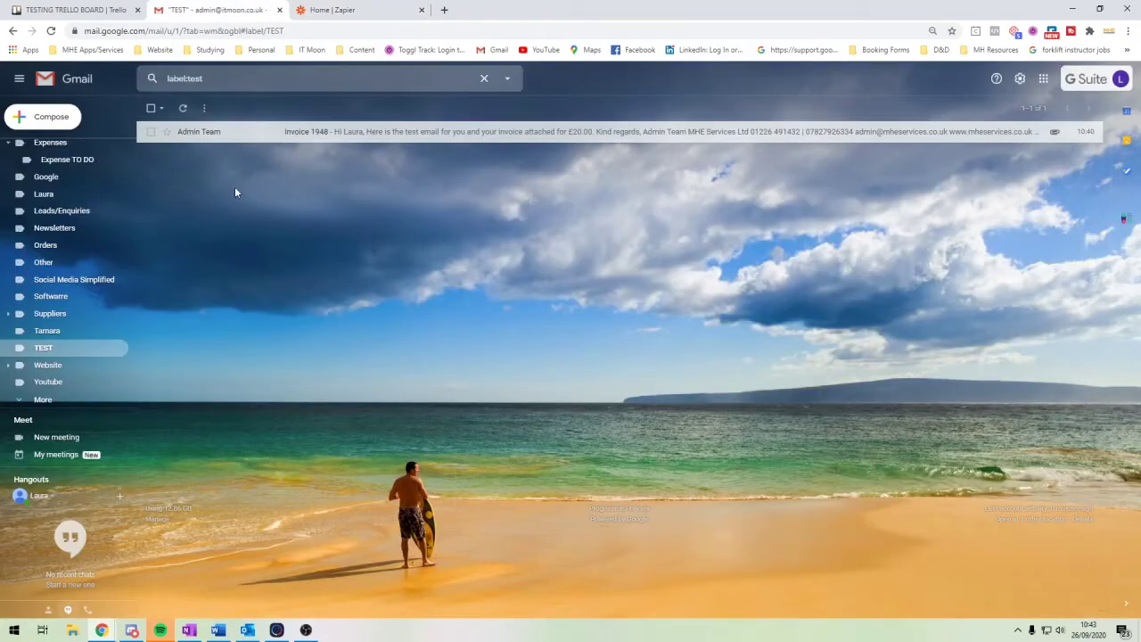
click(55, 10)
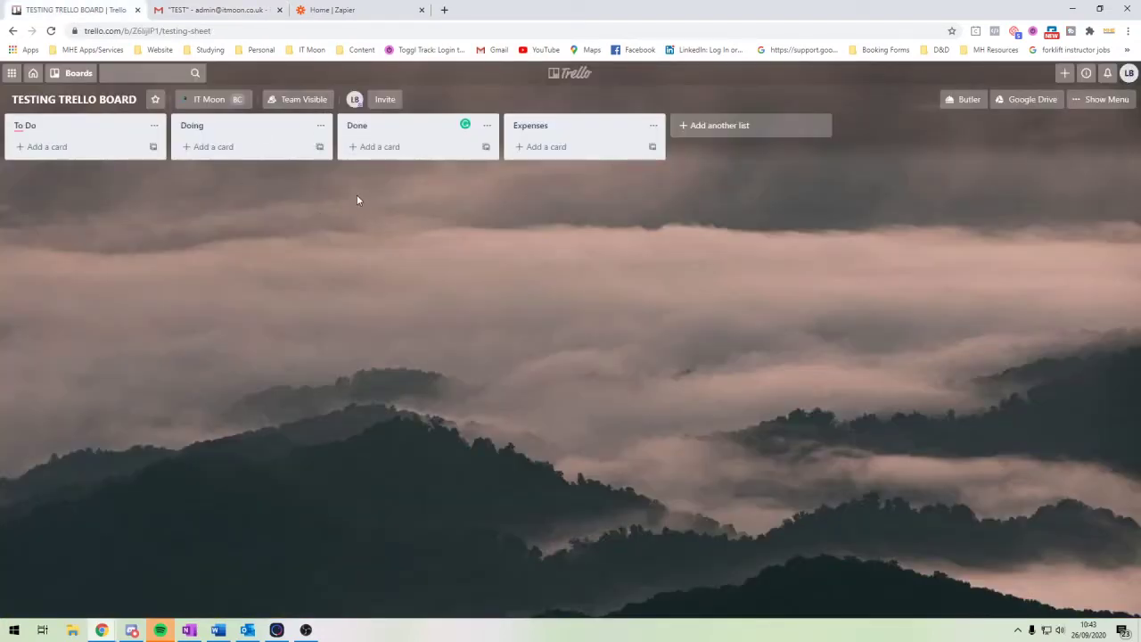
click(222, 10)
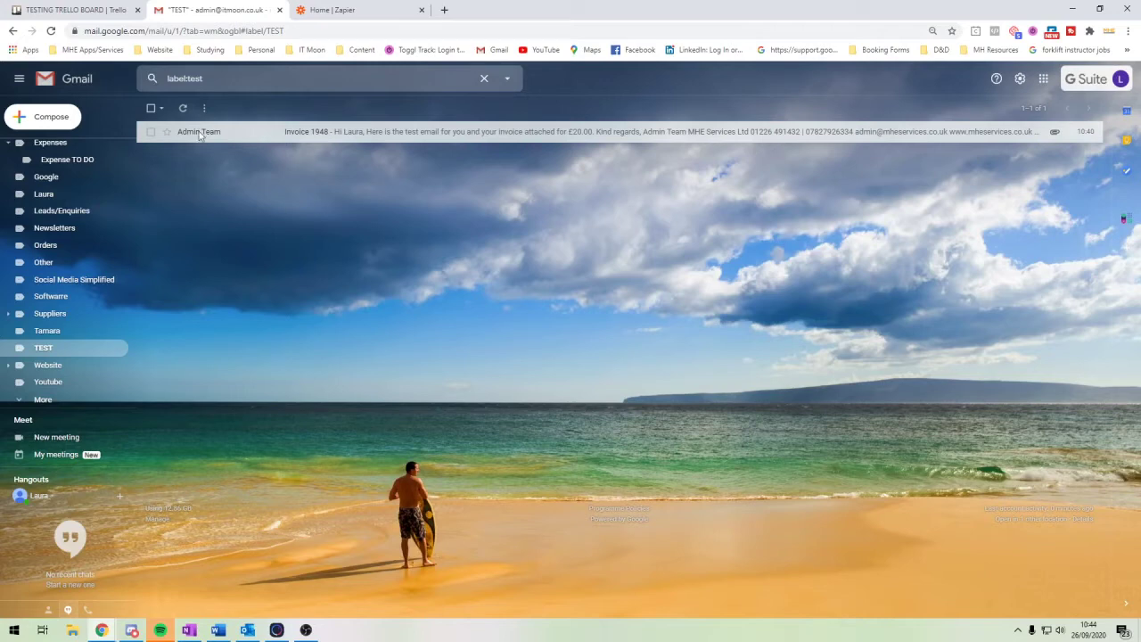
- Review the Trello lists, starting then cancelling an Expenses card, and move to Zapier's dashboard
click(125, 11)
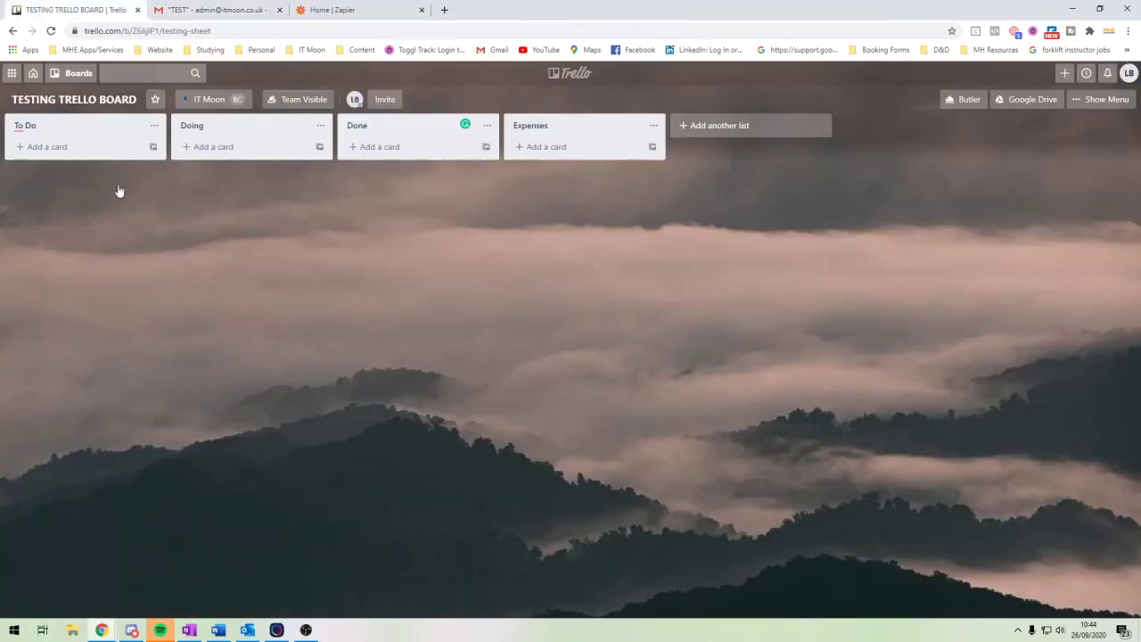
click(541, 148)
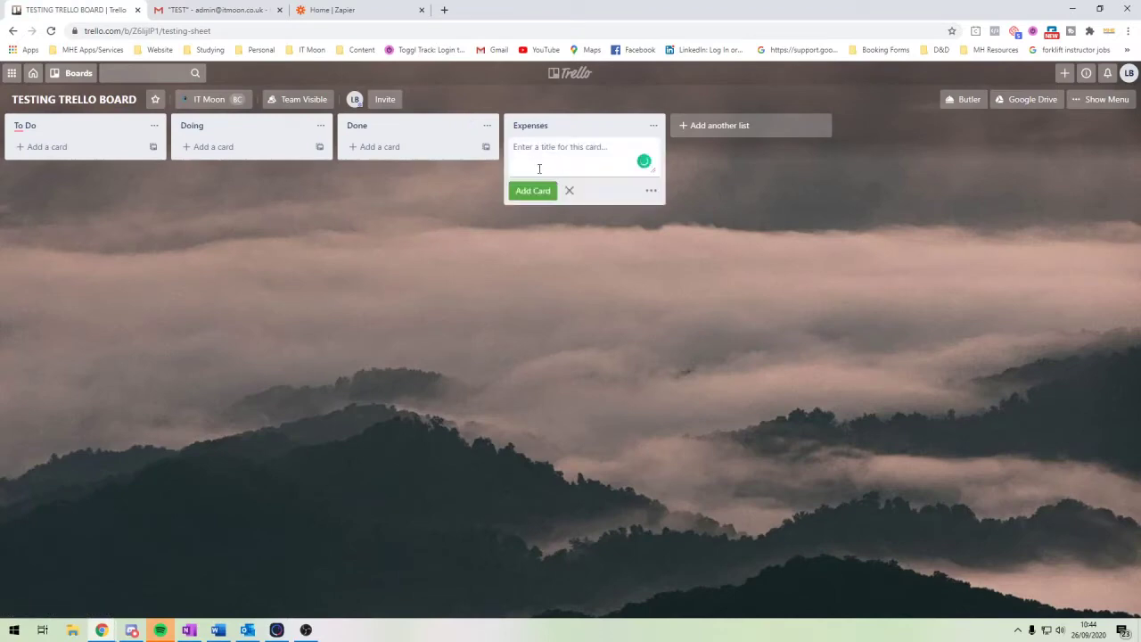
click(298, 268)
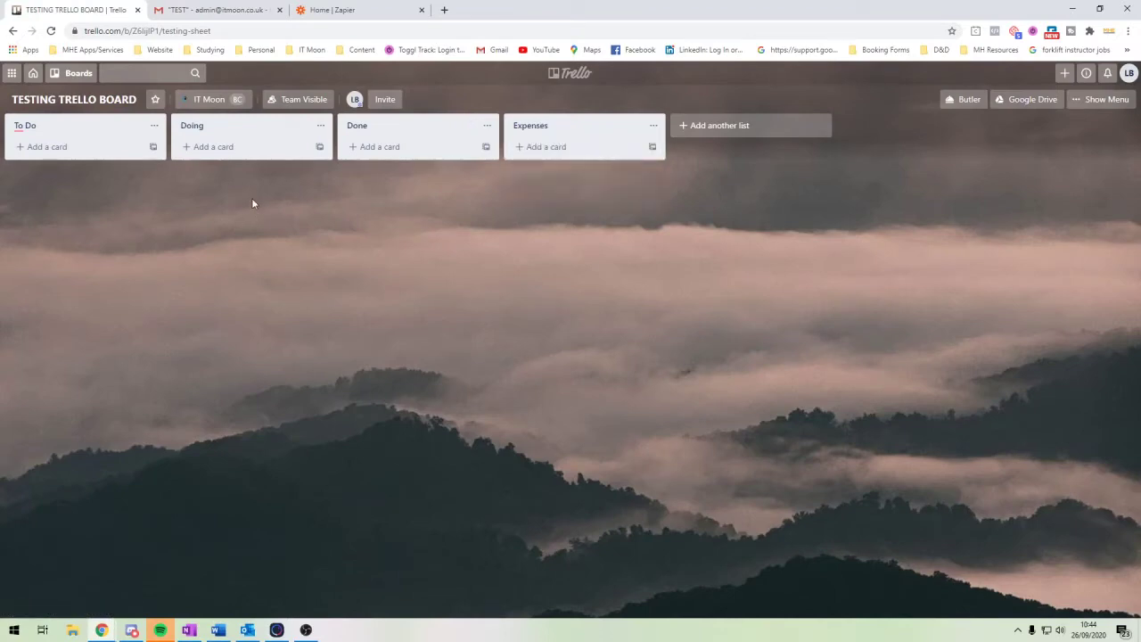
click(222, 10)
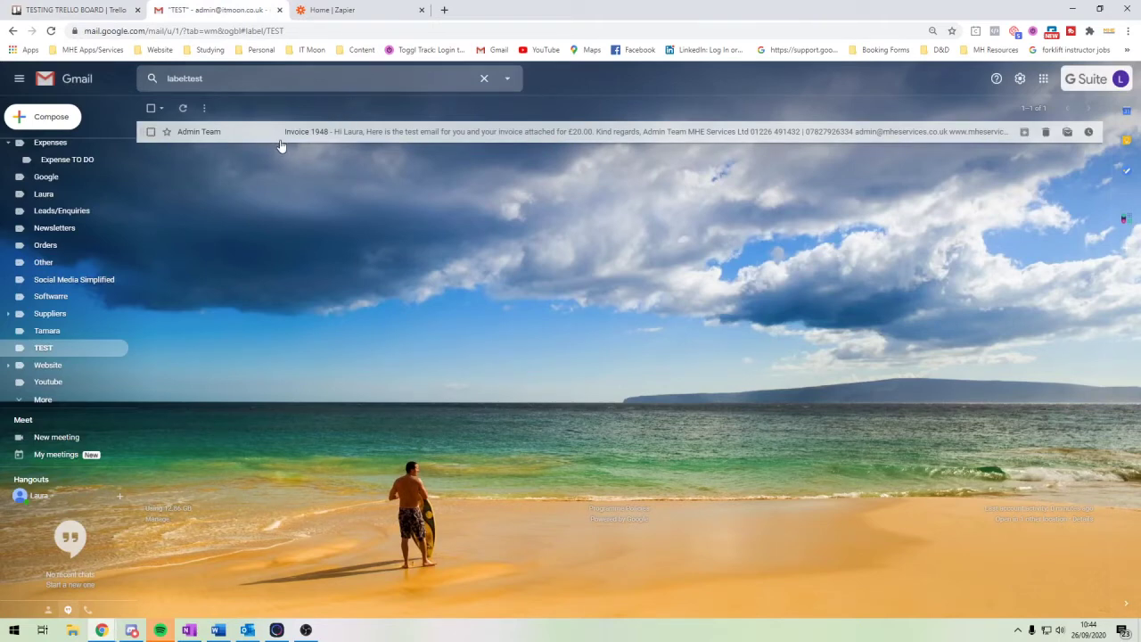
click(125, 10)
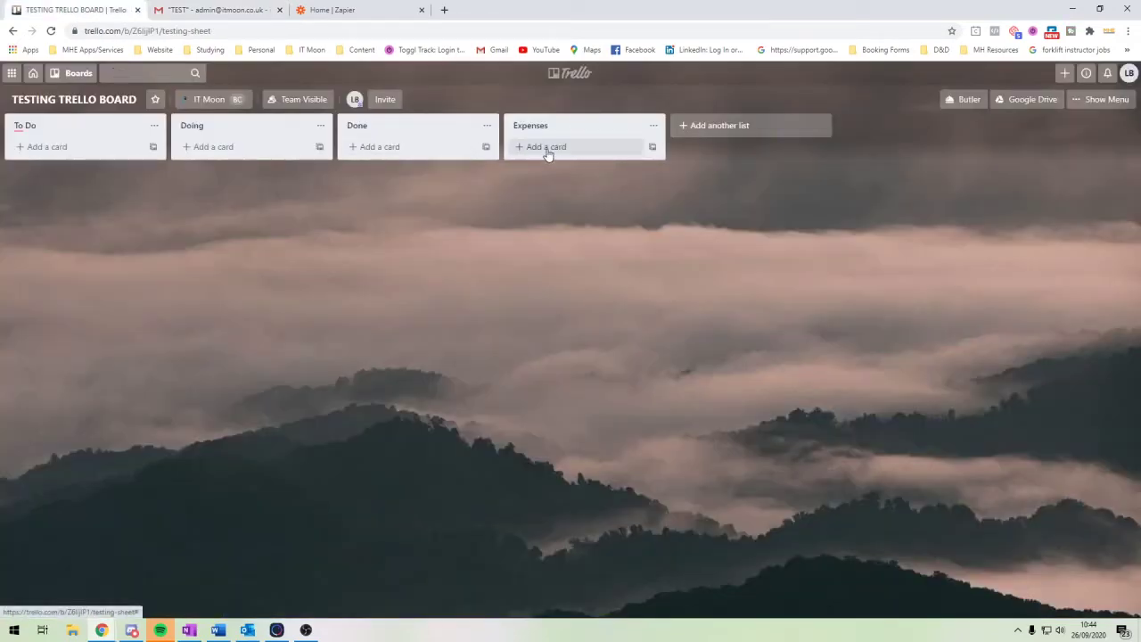
click(366, 11)
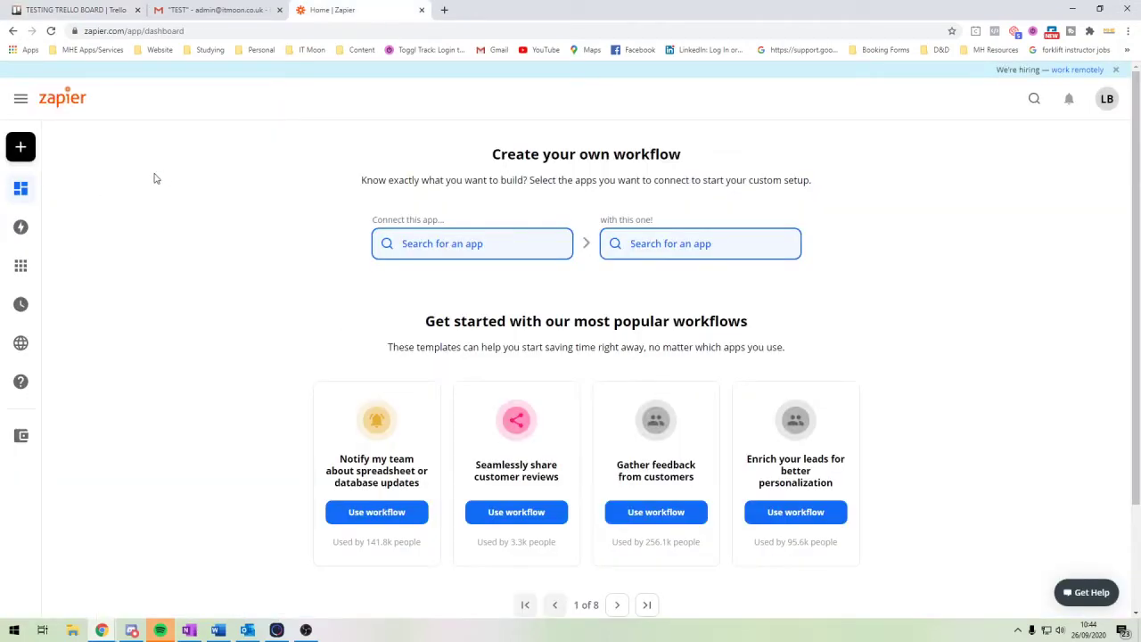
- Create a new zap with Gmail as the trigger app and New Labeled Email as its event
mouse_move(37, 150)
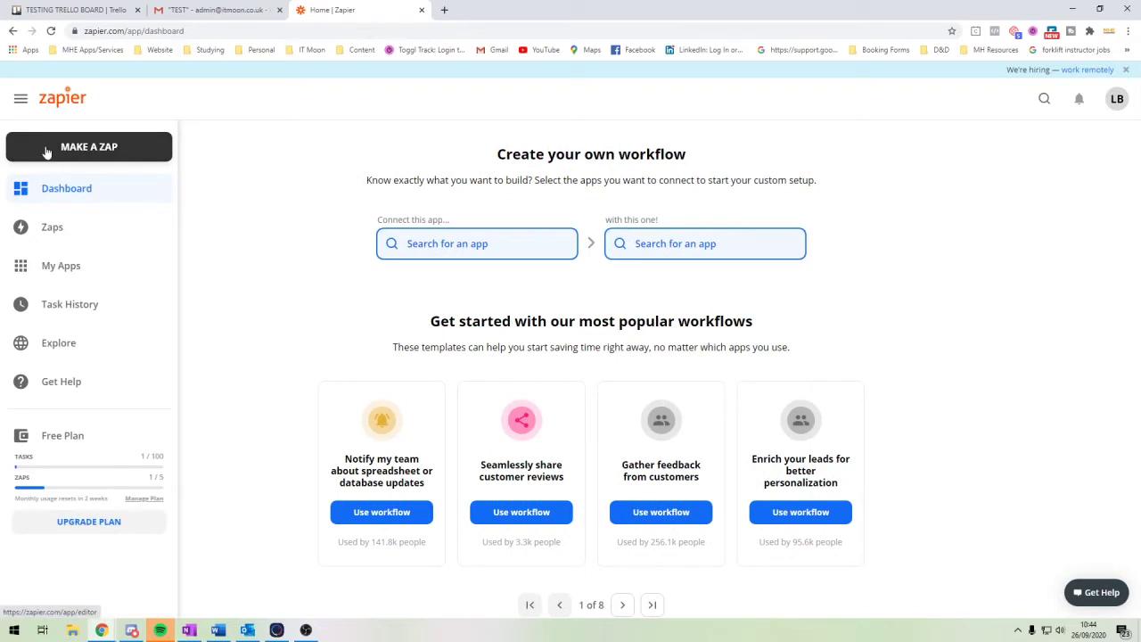
click(46, 150)
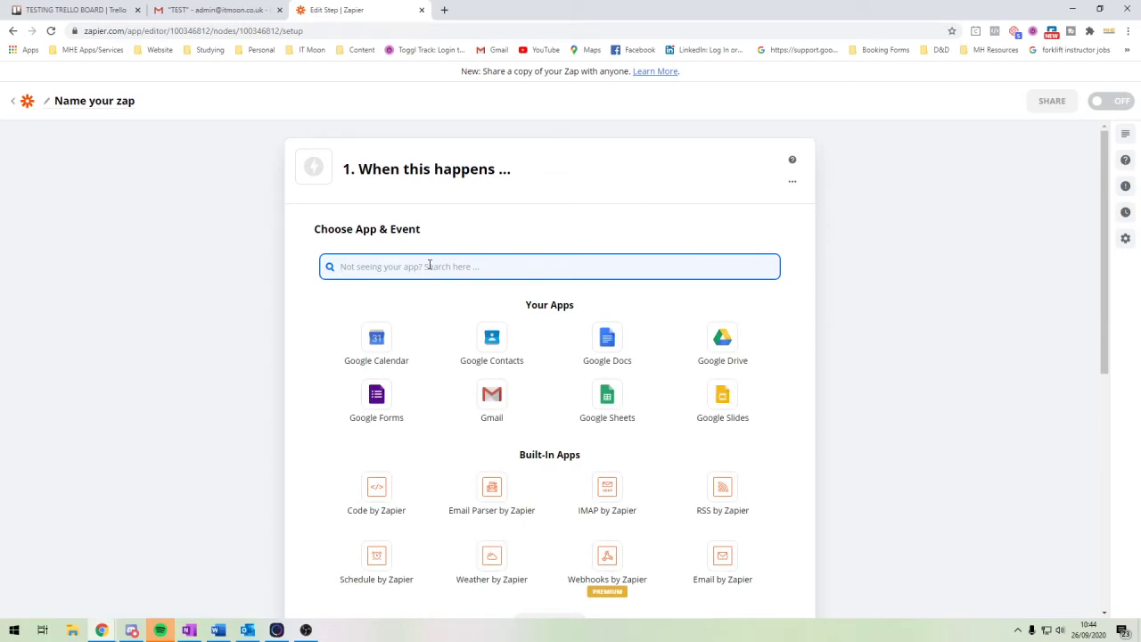
text(gmai)
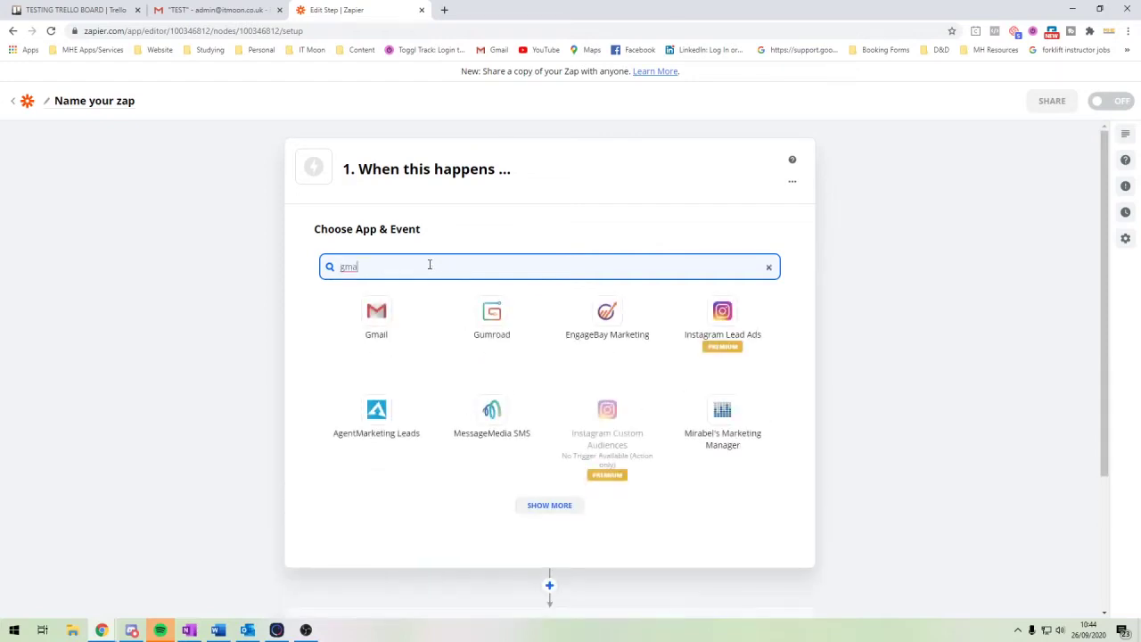
click(378, 321)
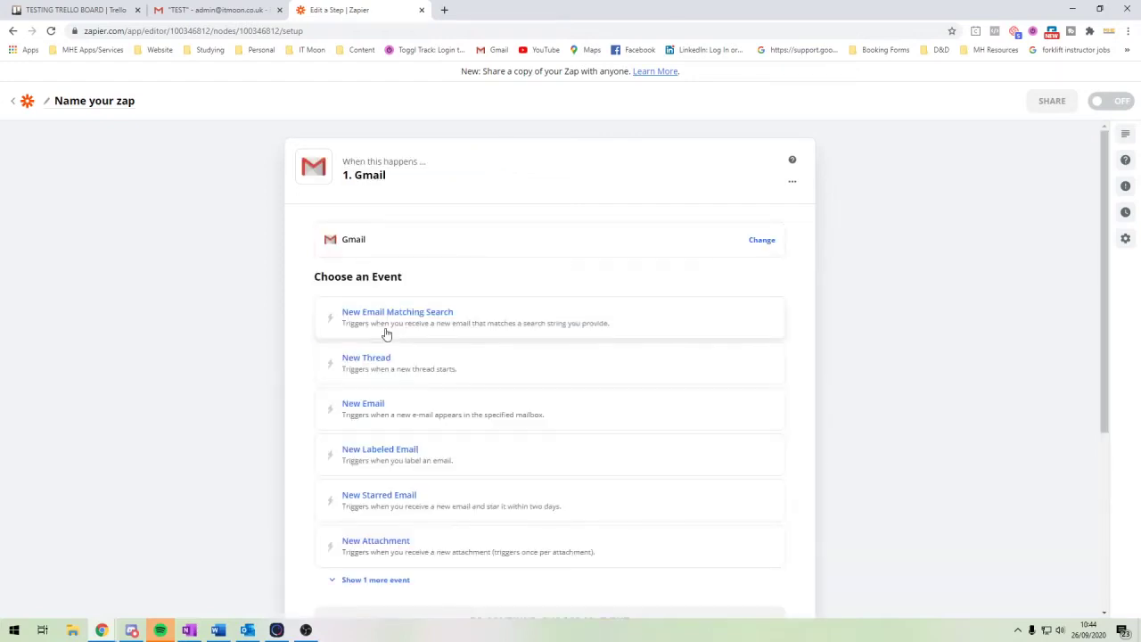
scroll(287, 427, down, 1)
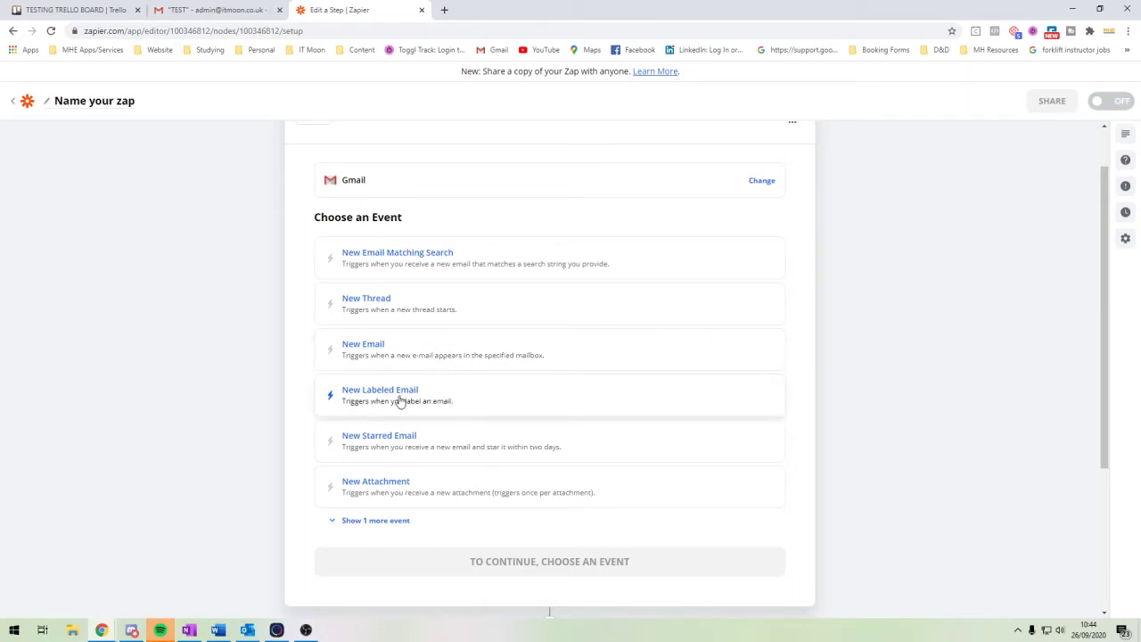
click(230, 10)
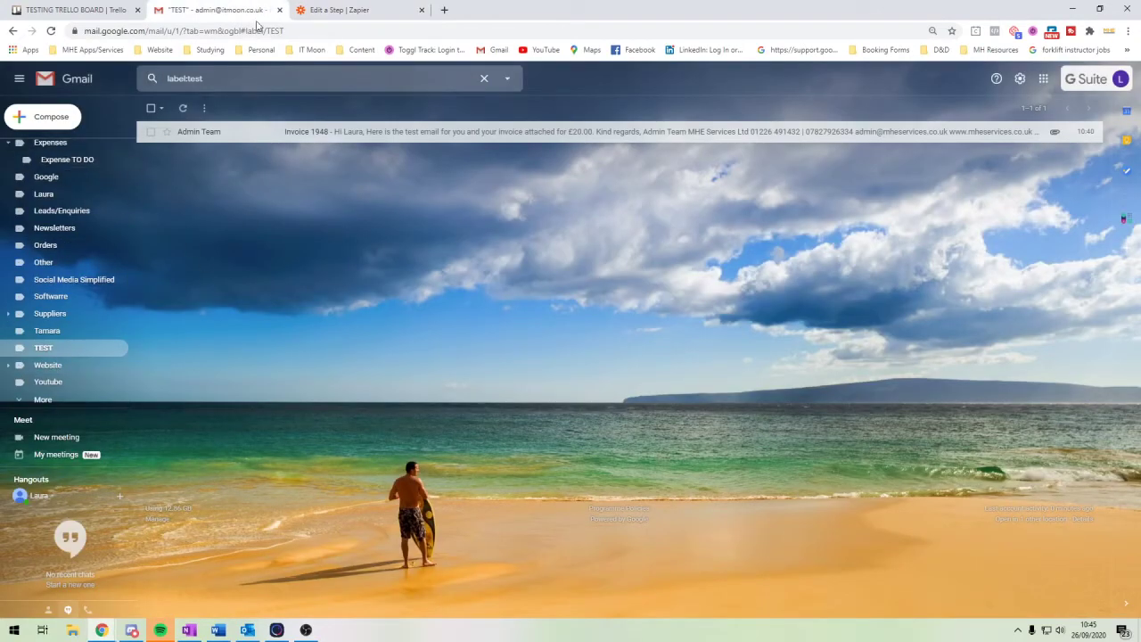
click(363, 10)
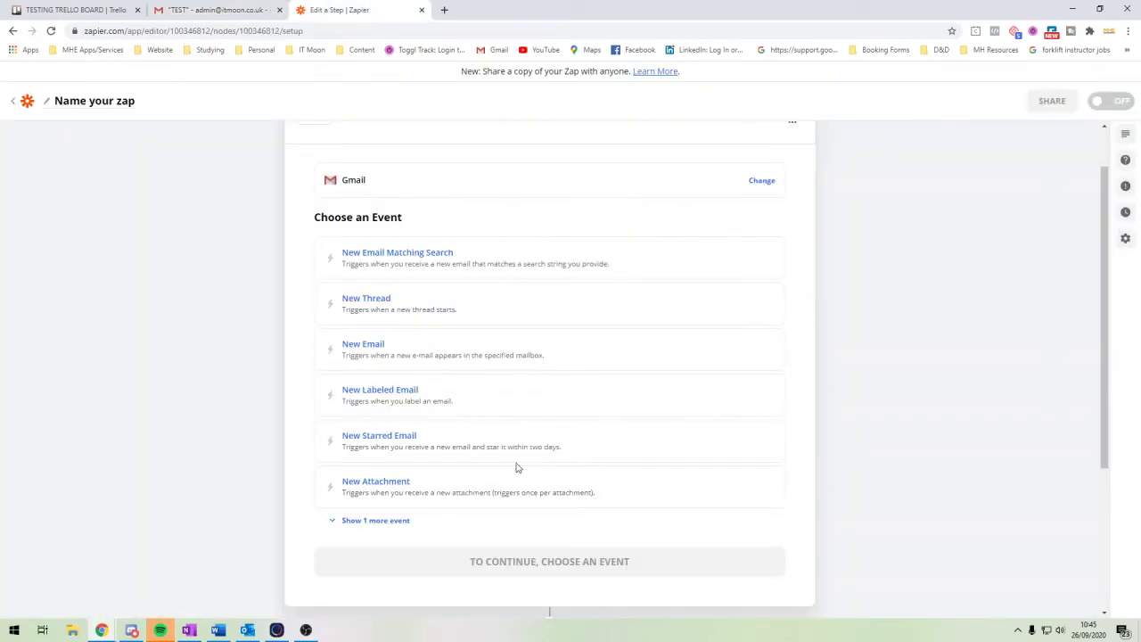
click(453, 411)
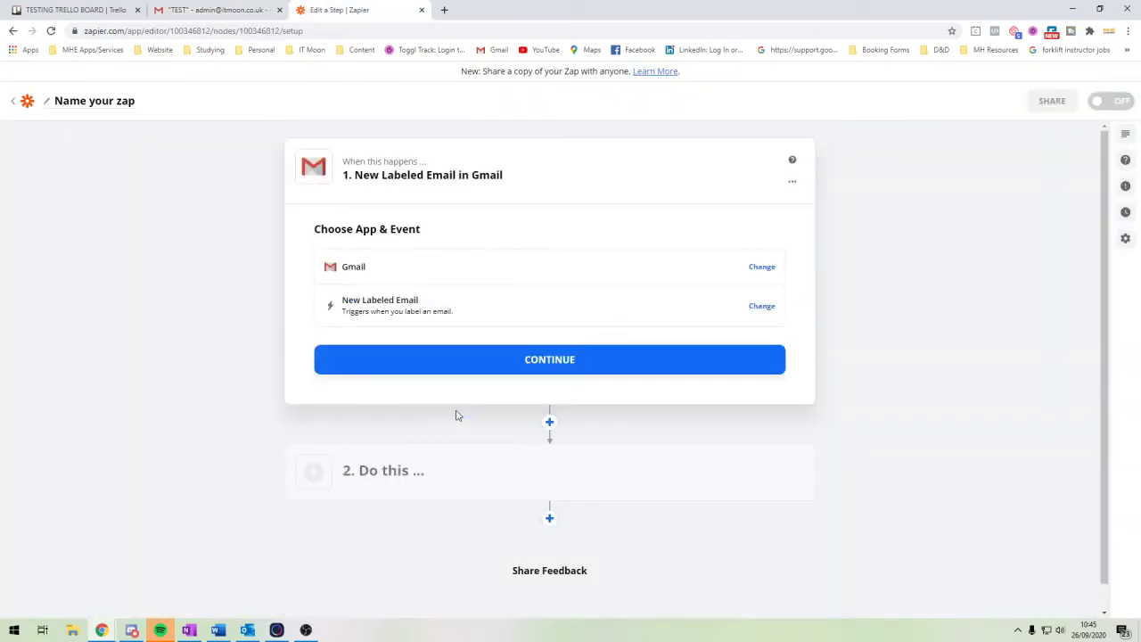
- Select the connected Gmail account for the trigger and continue to Customize Labeled Email
click(470, 359)
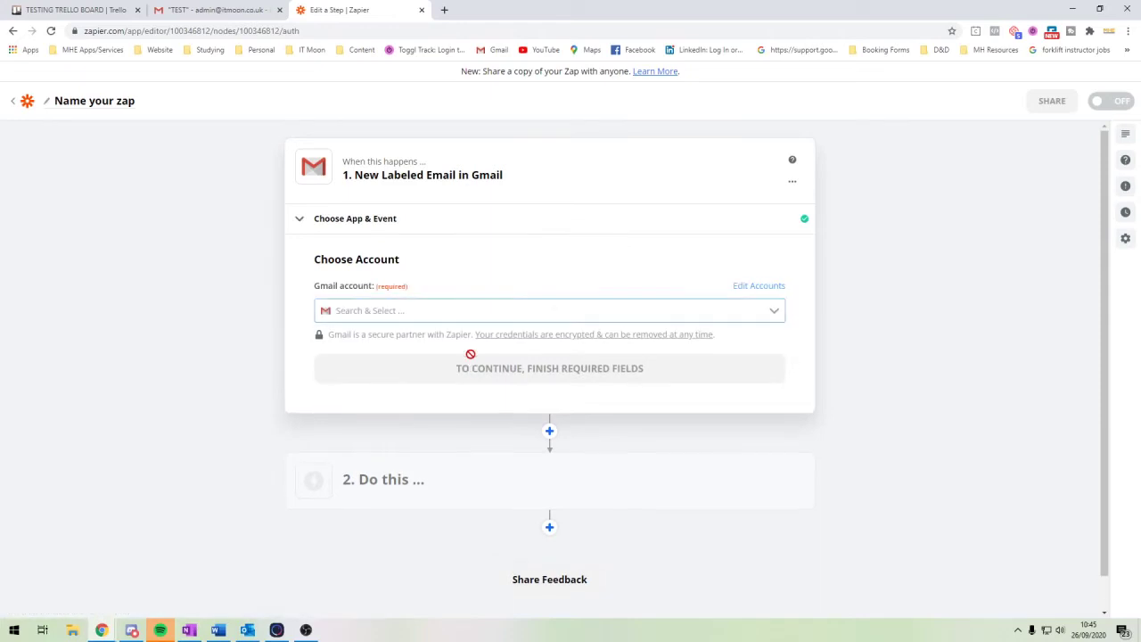
click(355, 310)
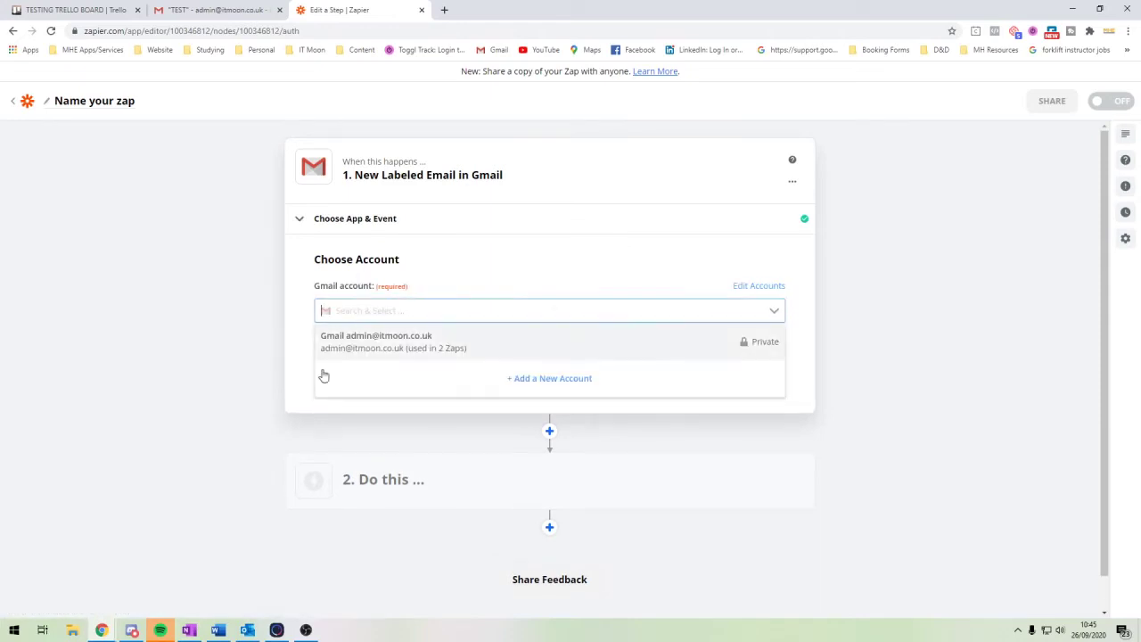
click(201, 332)
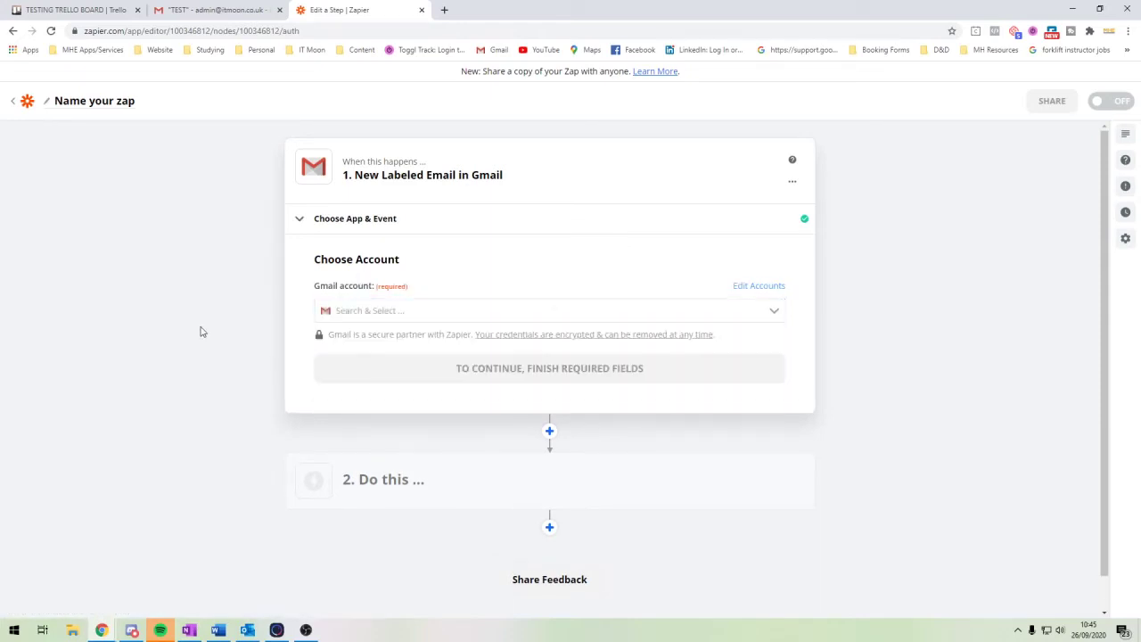
click(458, 311)
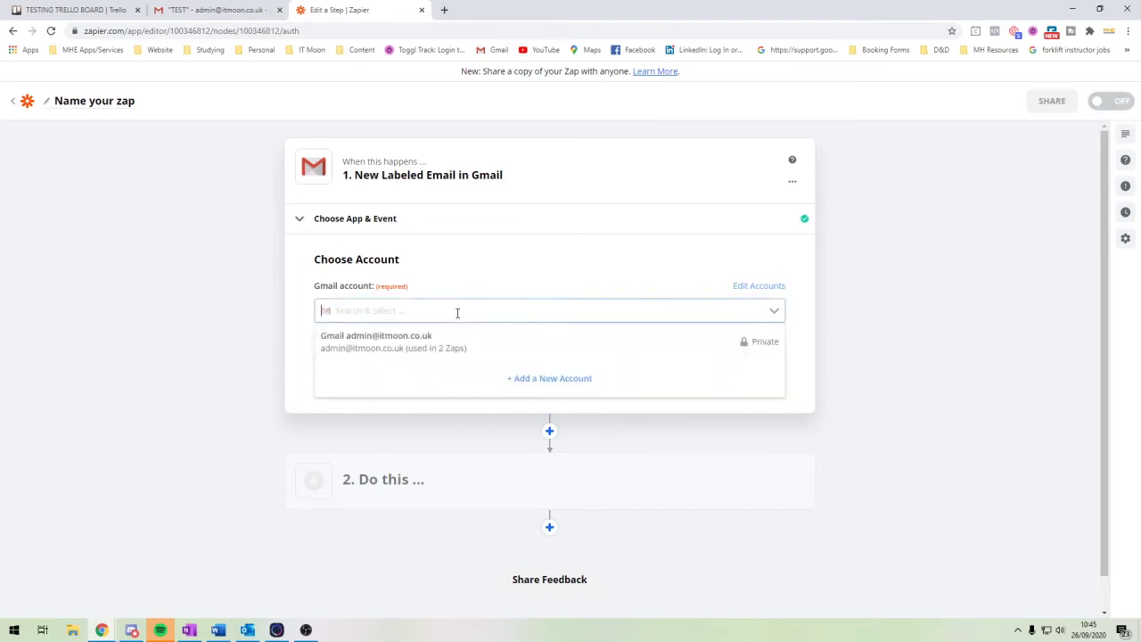
click(431, 357)
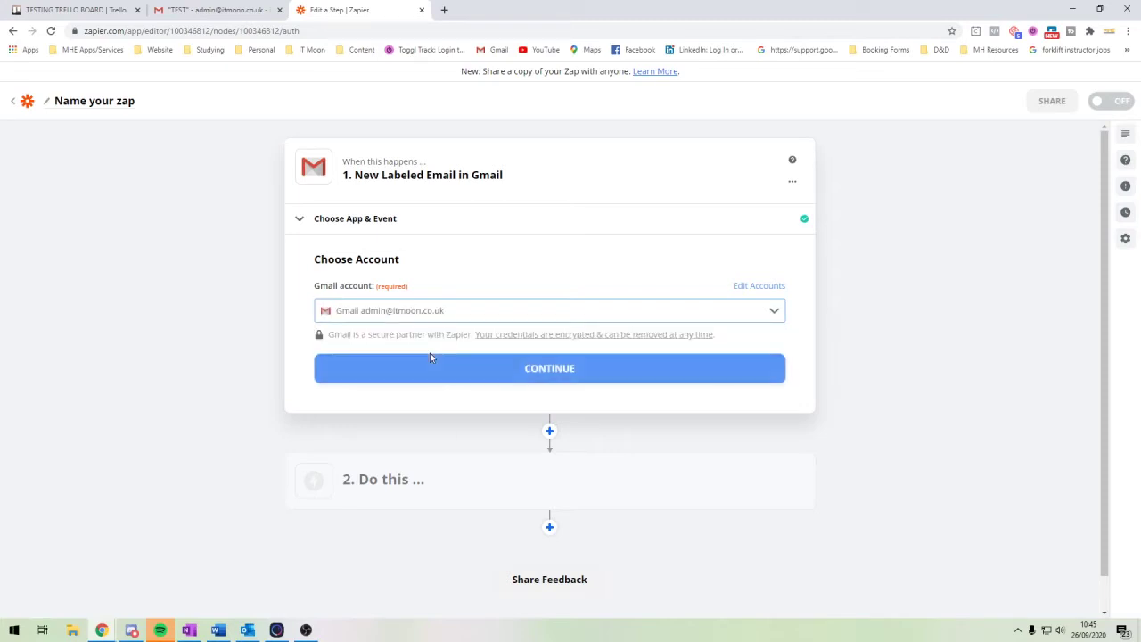
click(452, 380)
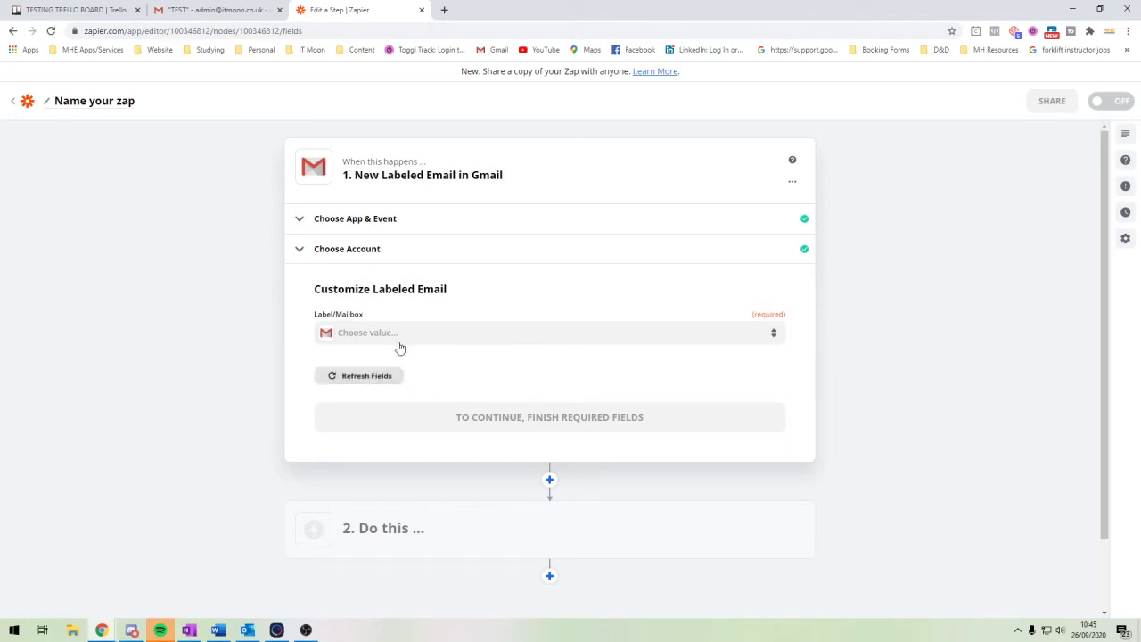
- Set the trigger's Label/Mailbox to Expenses/Expense TO DO, continue to testing, then view Gmail's TEST label
click(385, 334)
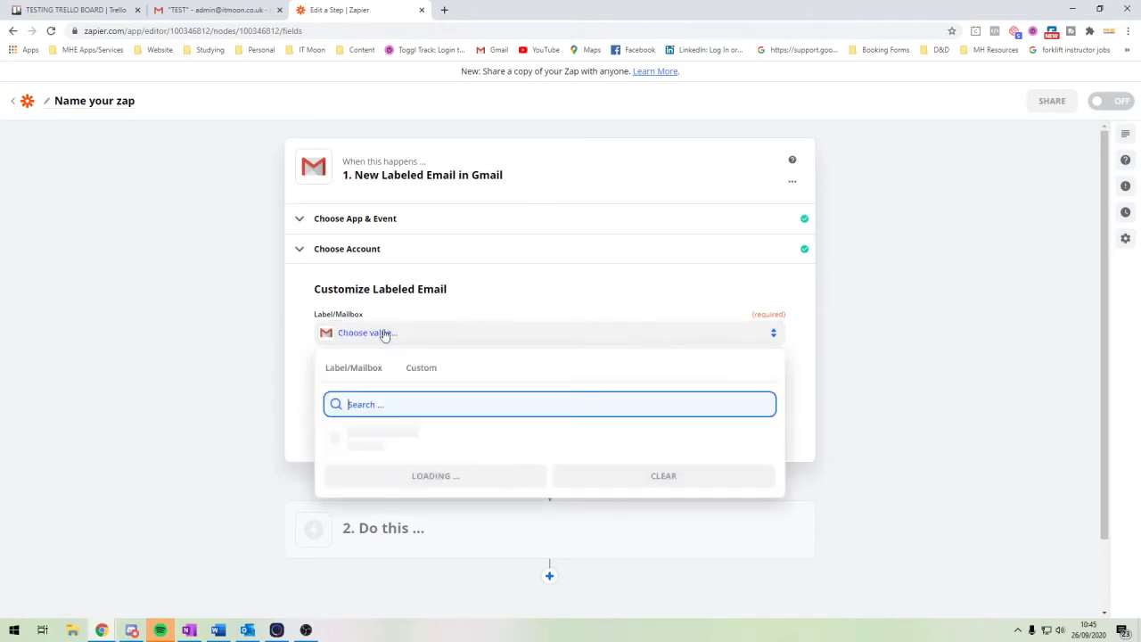
text(expens)
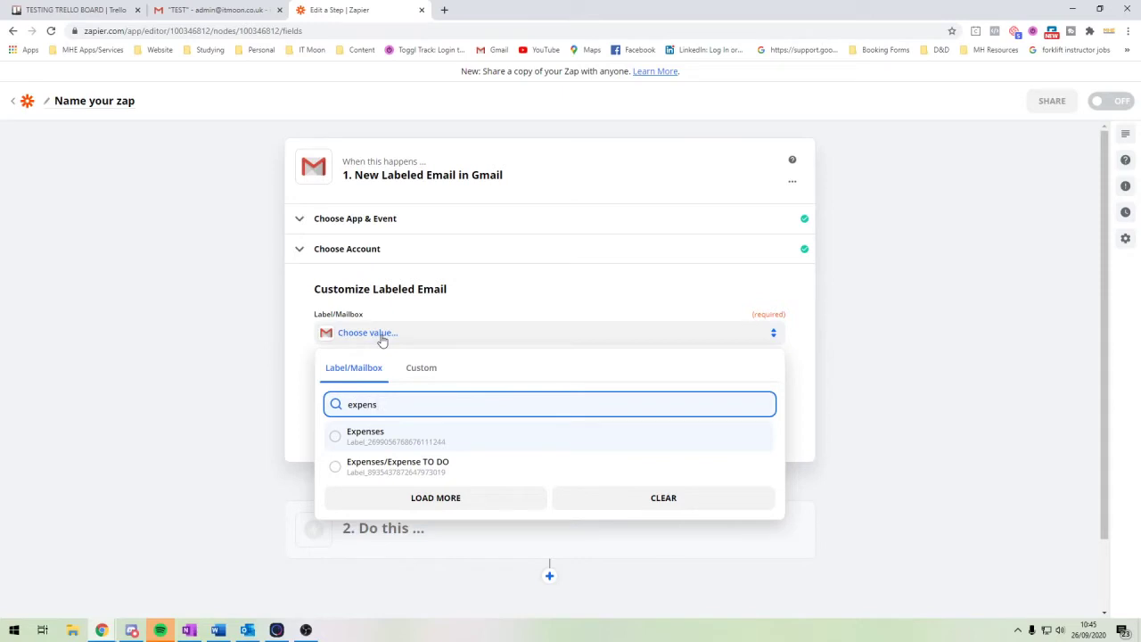
click(359, 465)
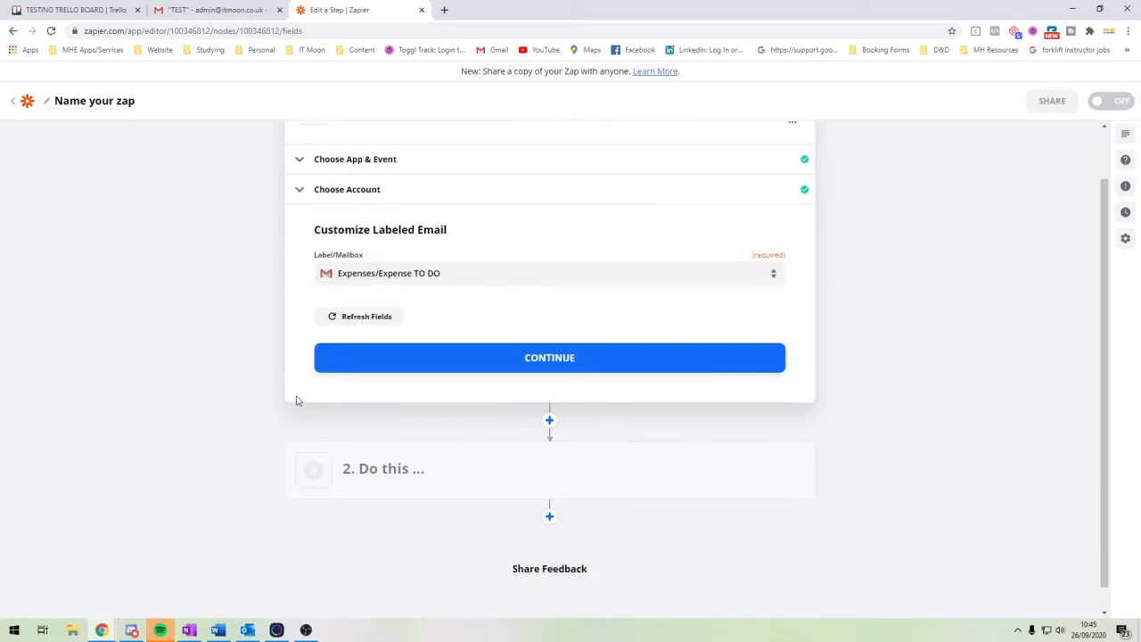
click(424, 359)
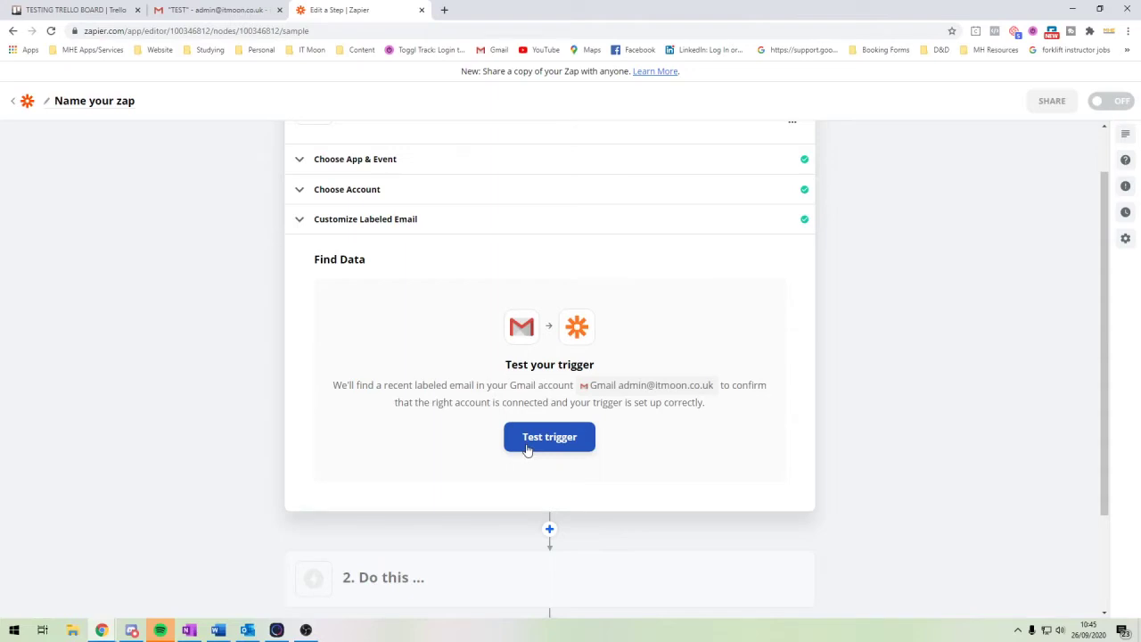
click(202, 12)
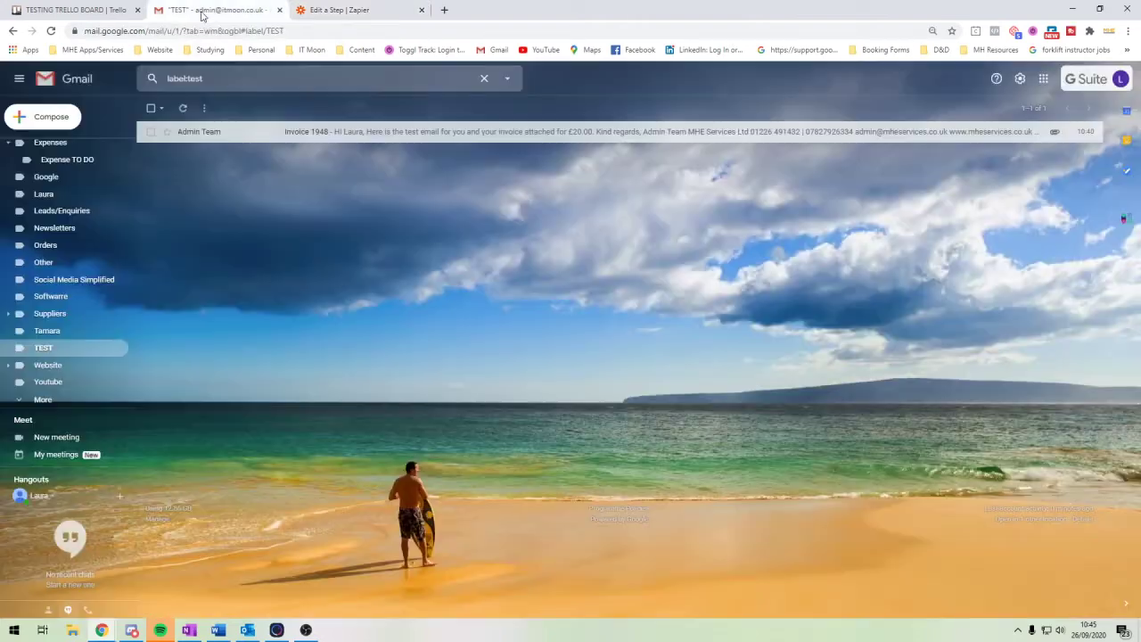
- Open the Invoice 1948 email, look up the 'expens' labels under Move to, then return to Zapier
click(249, 131)
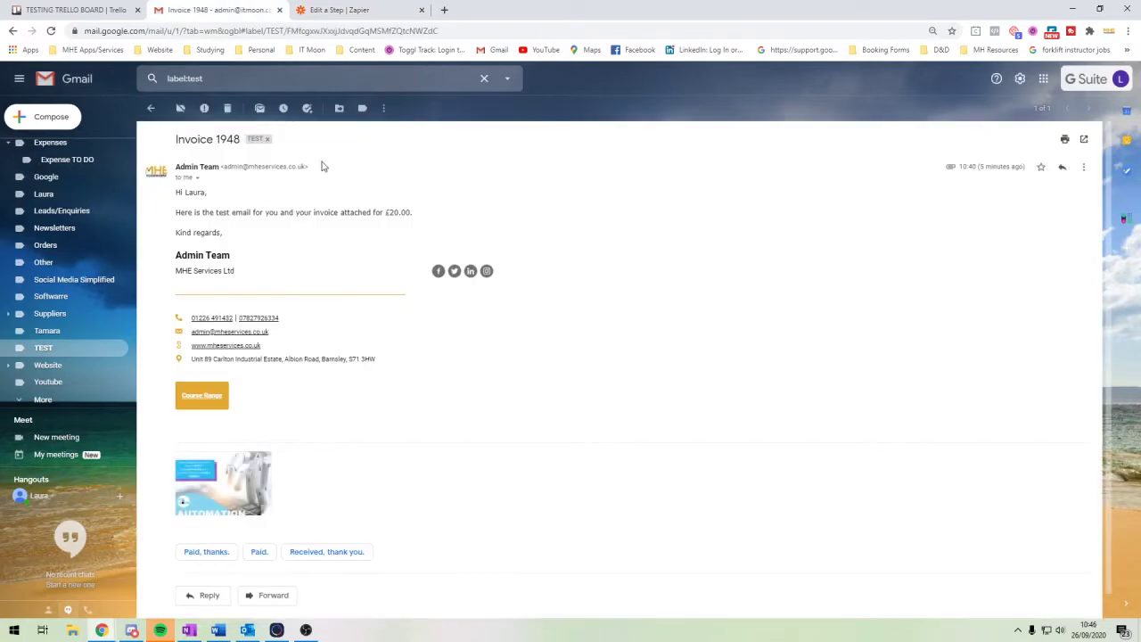
click(339, 109)
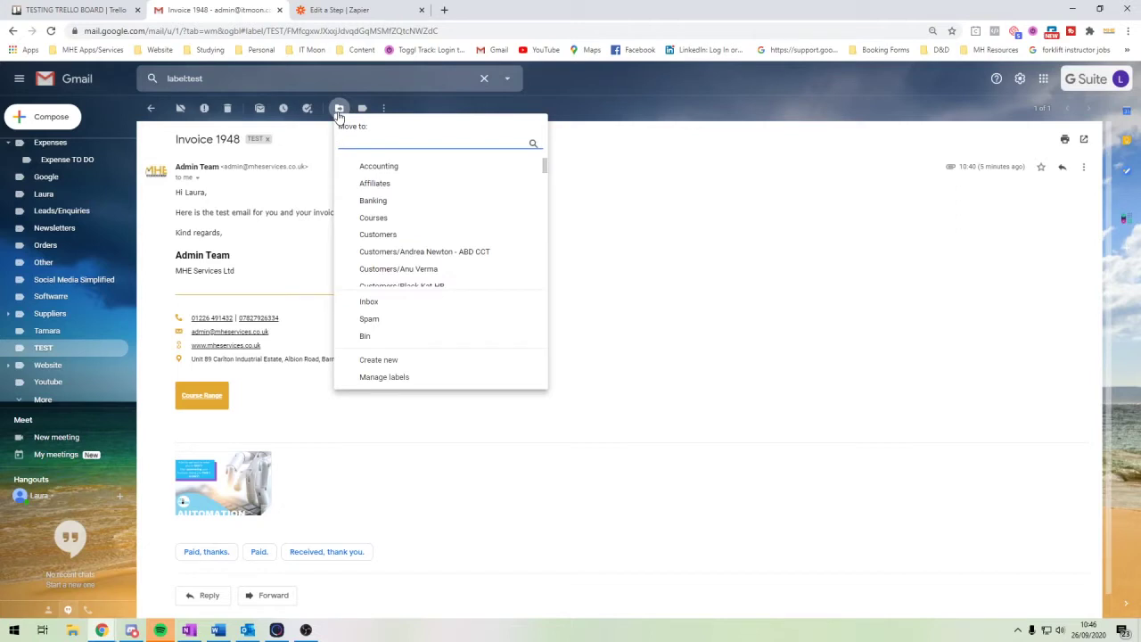
text(expe)
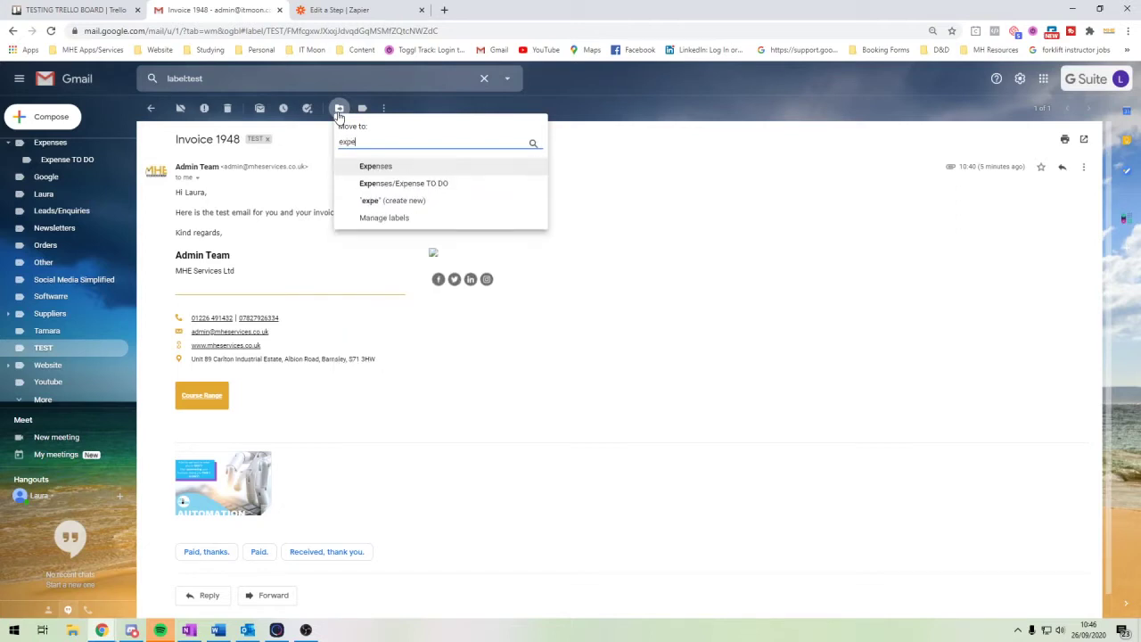
text(ns)
click(356, 11)
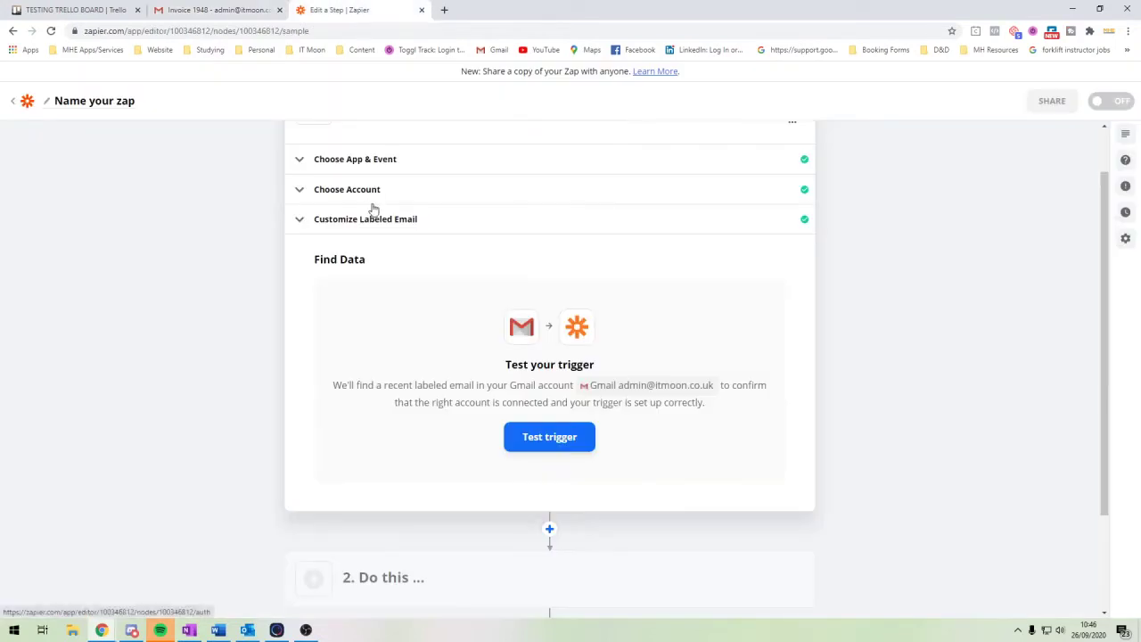
- Confirm the Gmail account and keep the trigger label as Expenses/Expense TO DO
click(346, 189)
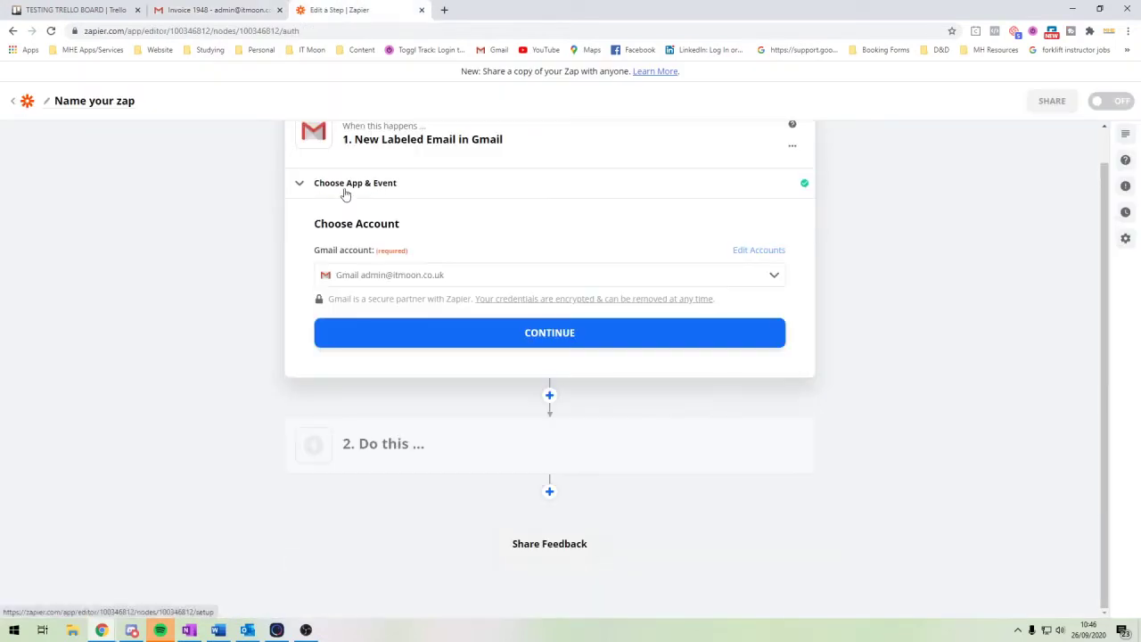
click(392, 333)
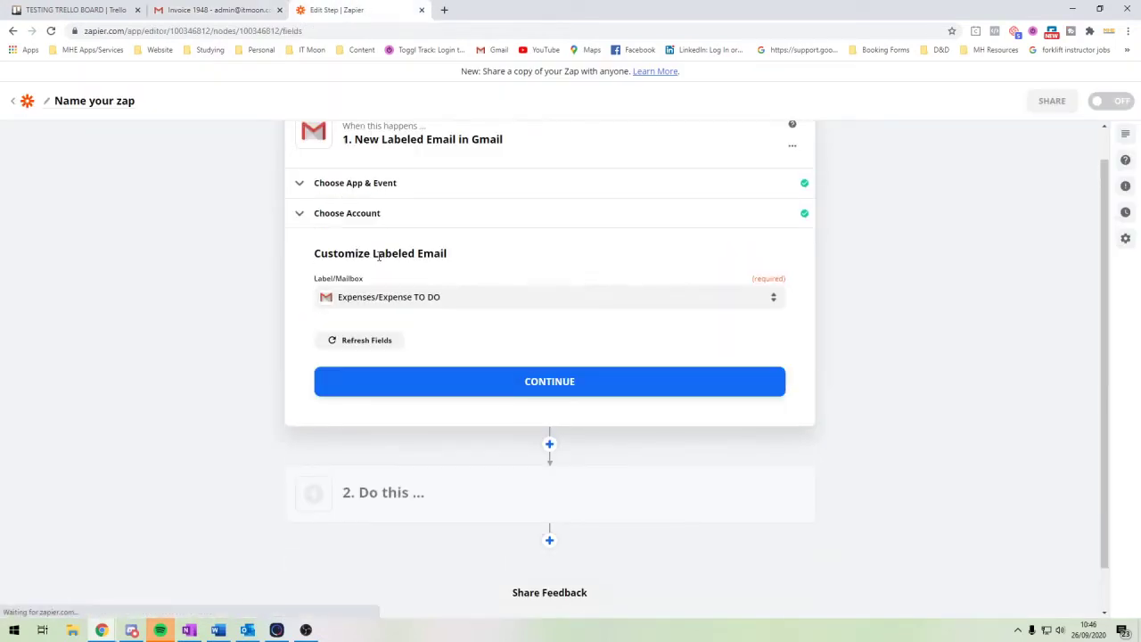
click(406, 381)
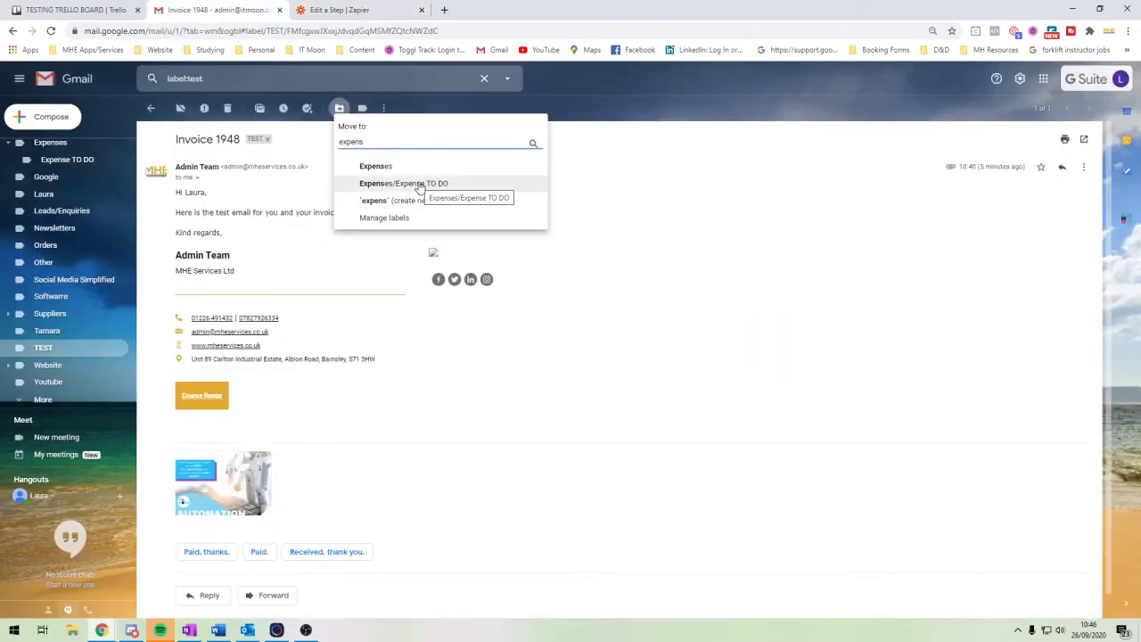
- Move the Invoice 1948 email to Expenses/Expense TO DO and go back to the Zapier editor
click(420, 188)
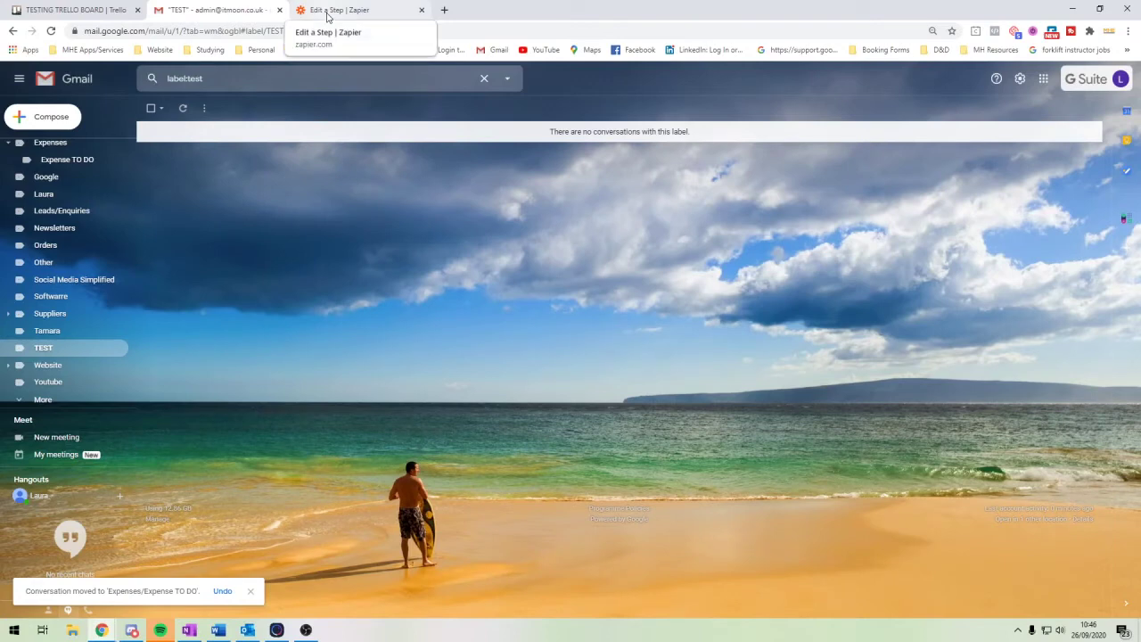
click(327, 11)
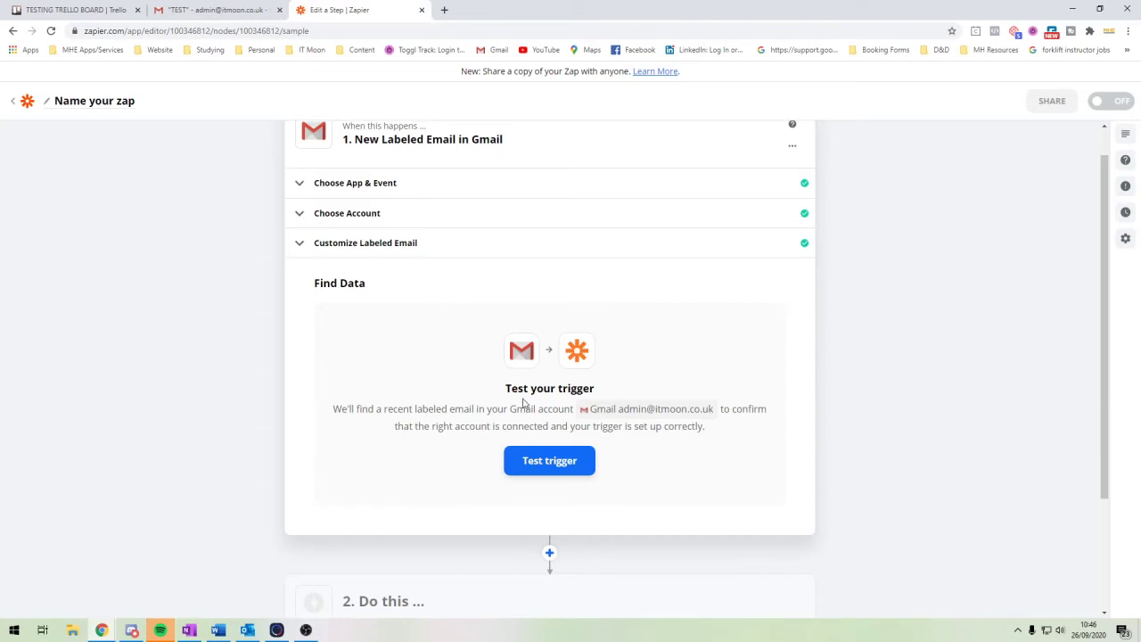
- Test the Gmail trigger, review the found Invoice 1948 email data, and continue to step 2
click(525, 460)
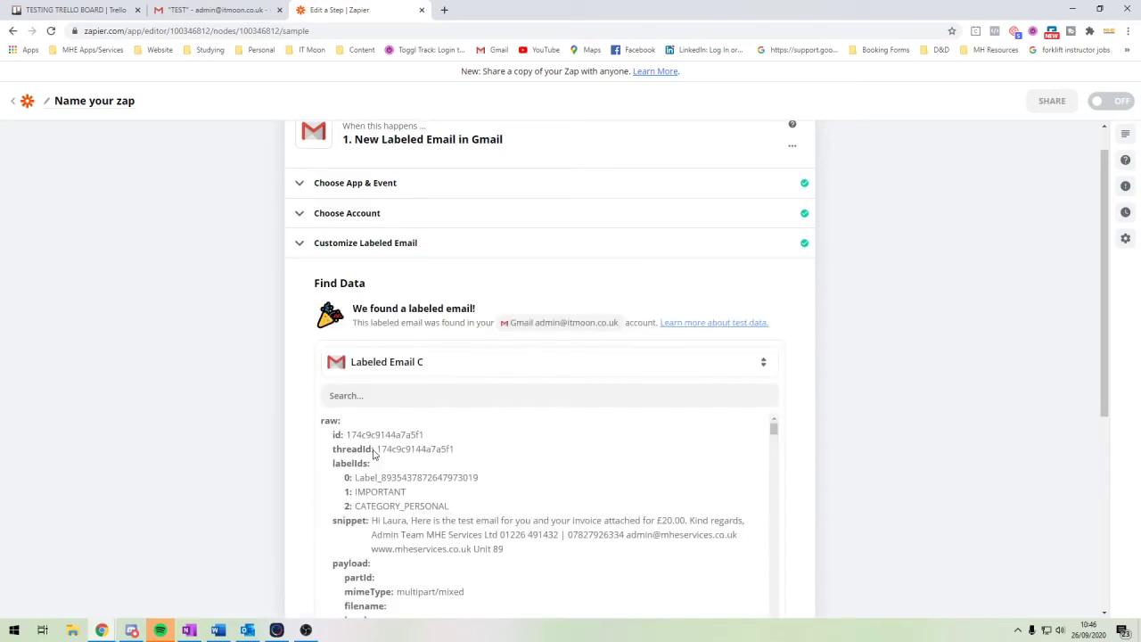
scroll(139, 397, down, 2)
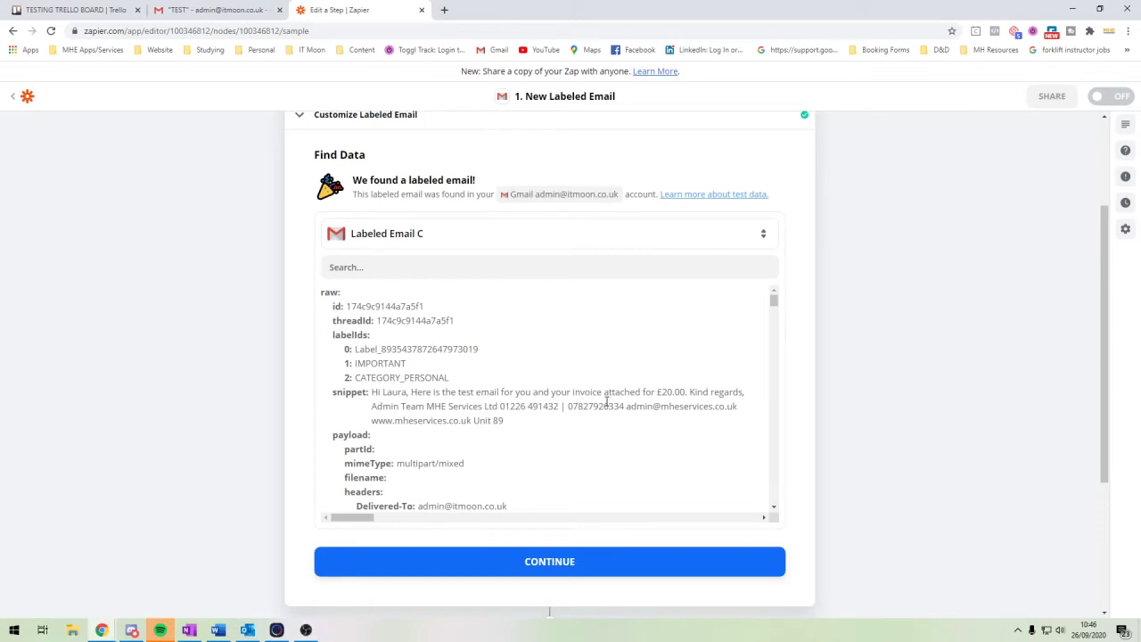
scroll(606, 398, down, 8)
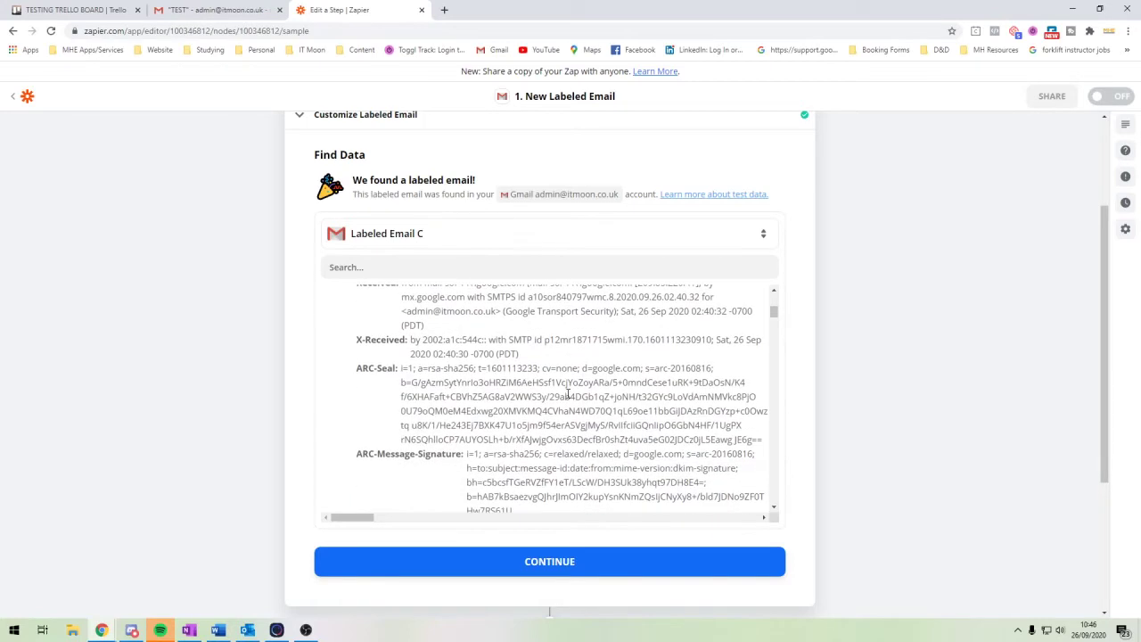
scroll(549, 407, down, 10)
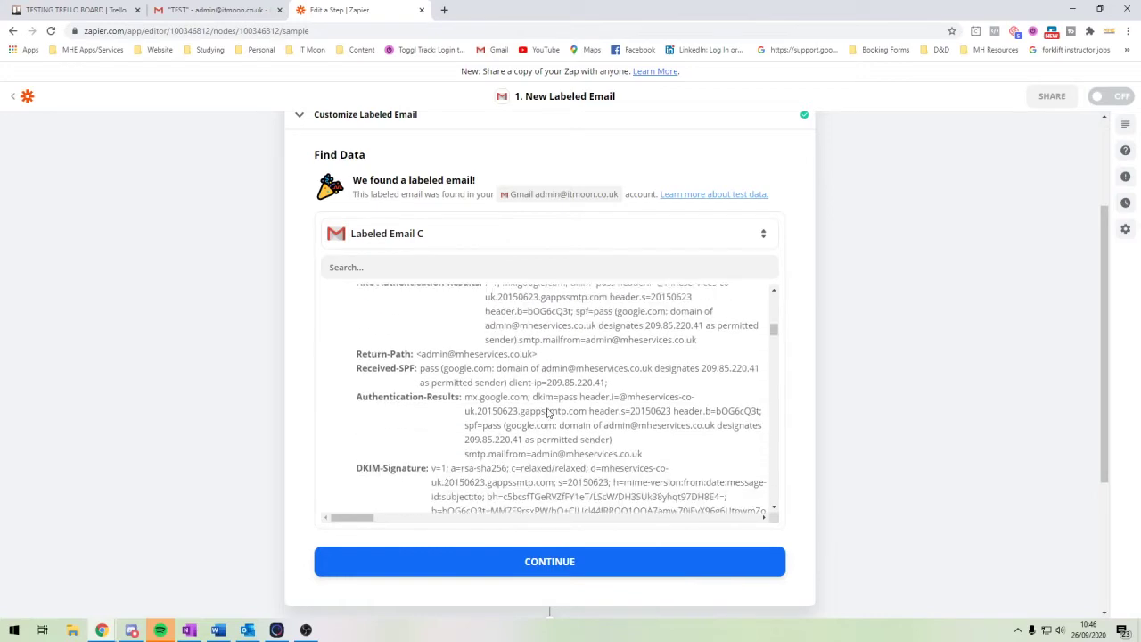
scroll(549, 413, down, 10)
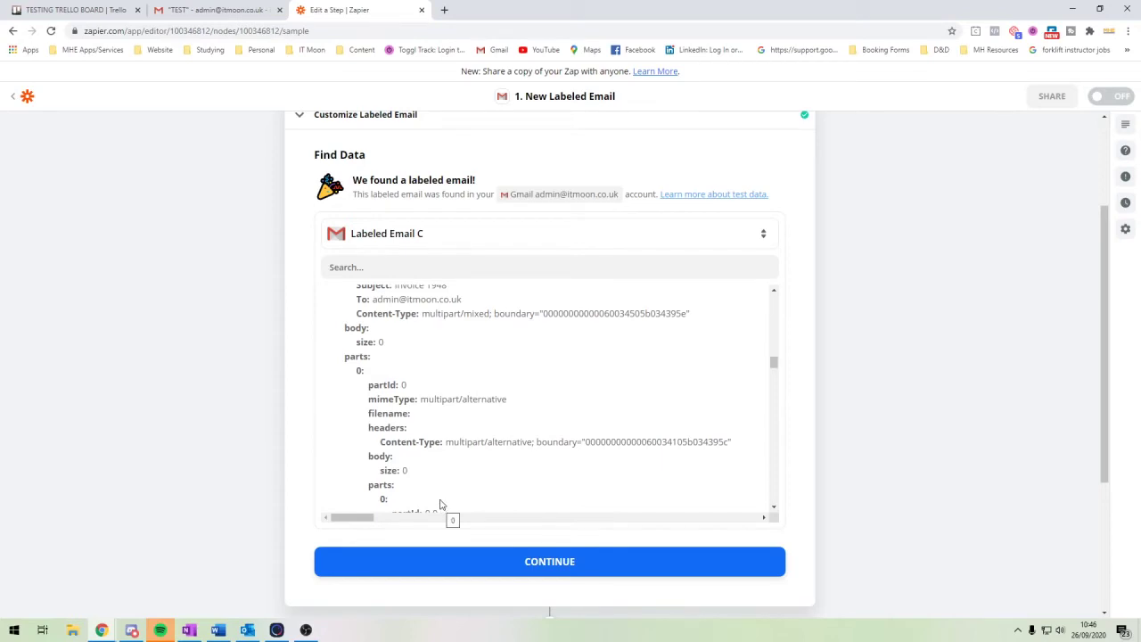
click(423, 560)
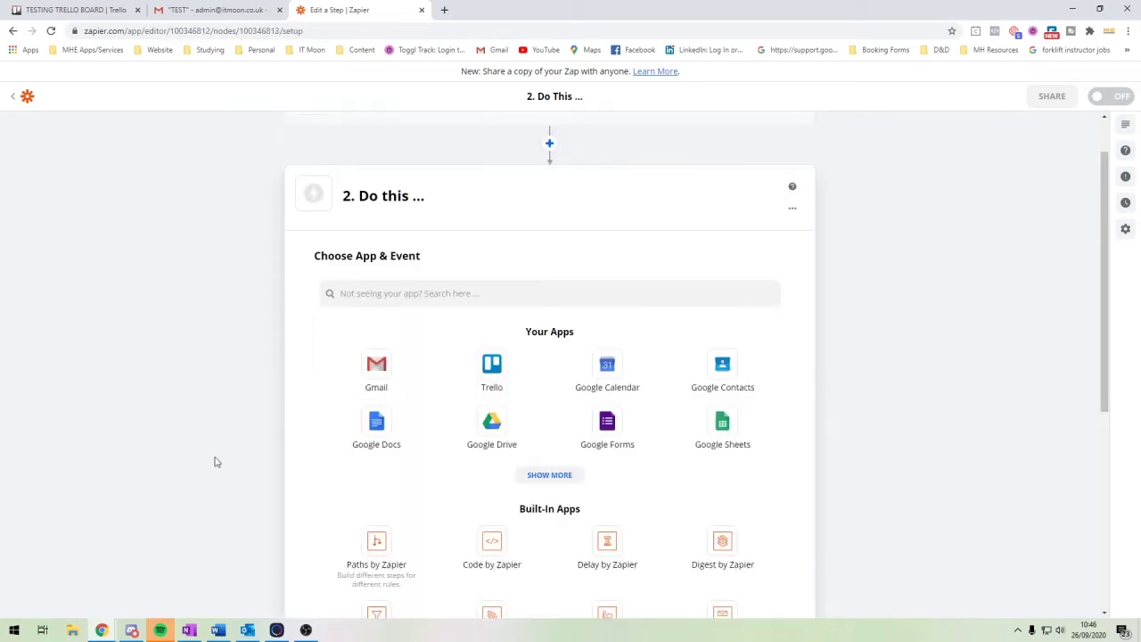
- Set the action to Trello's Create Card event and select the connected Trello account
click(491, 362)
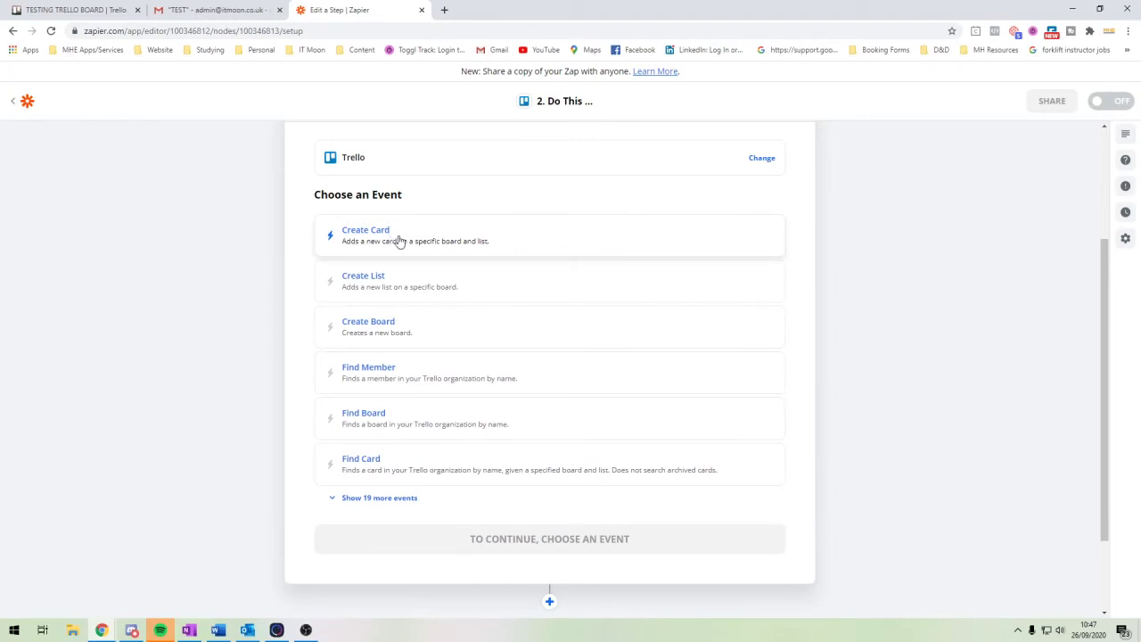
click(399, 240)
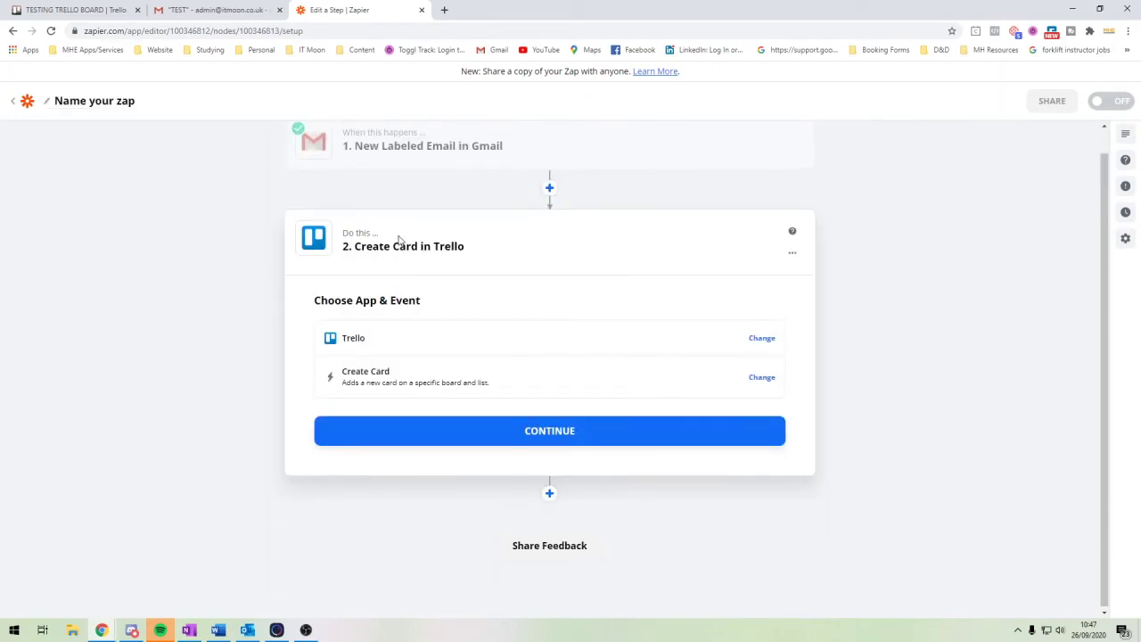
click(491, 435)
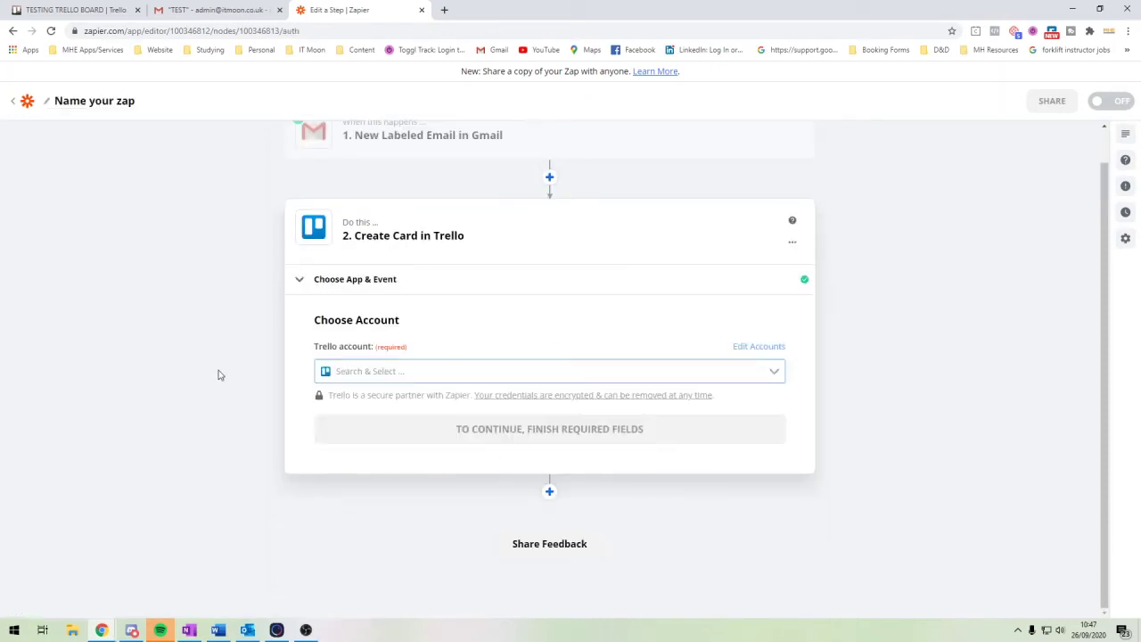
click(353, 373)
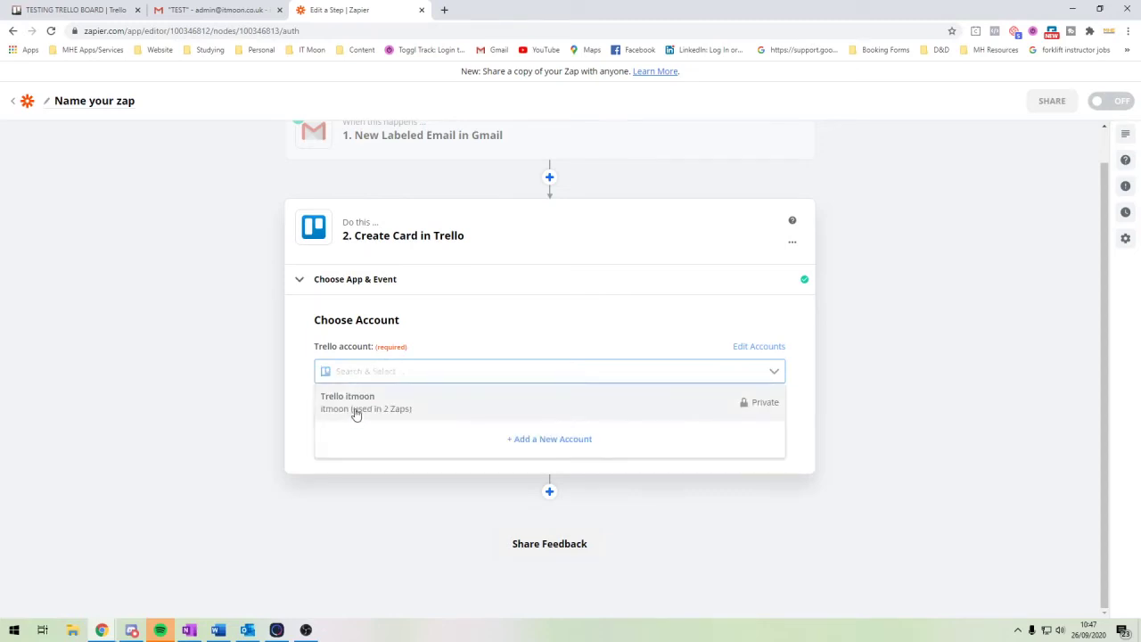
click(355, 403)
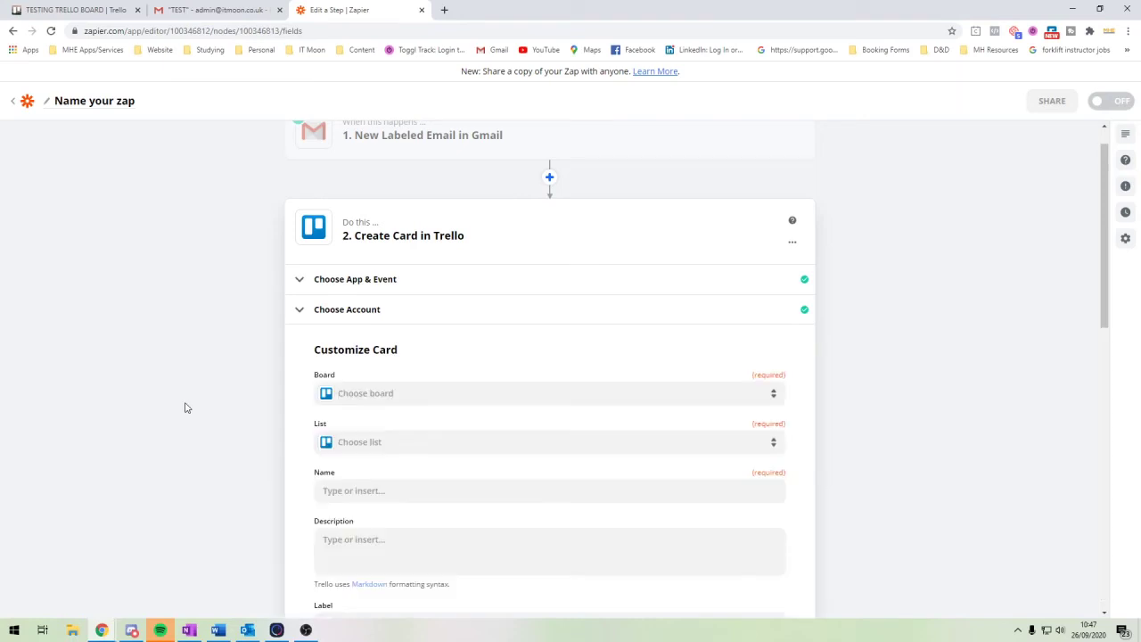
- Search for and pick TESTING TRELLO BOARD as the card's board
click(361, 335)
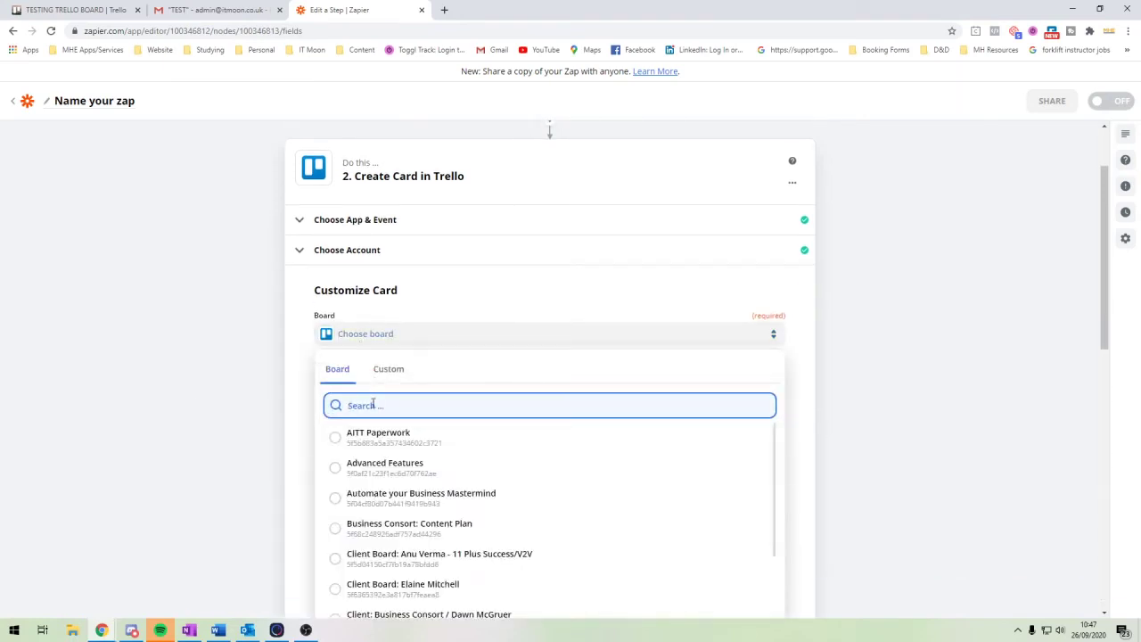
text(trest)
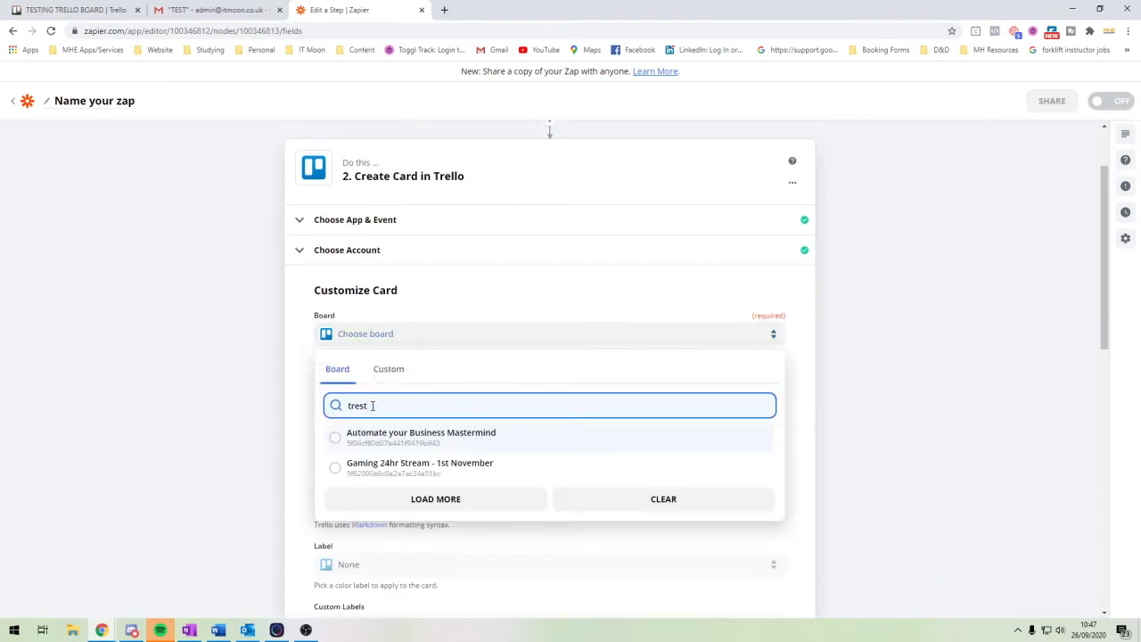
key(BackSpace)
key(BackSpace)
key(BackSpace)
key(BackSpace)
text(e)
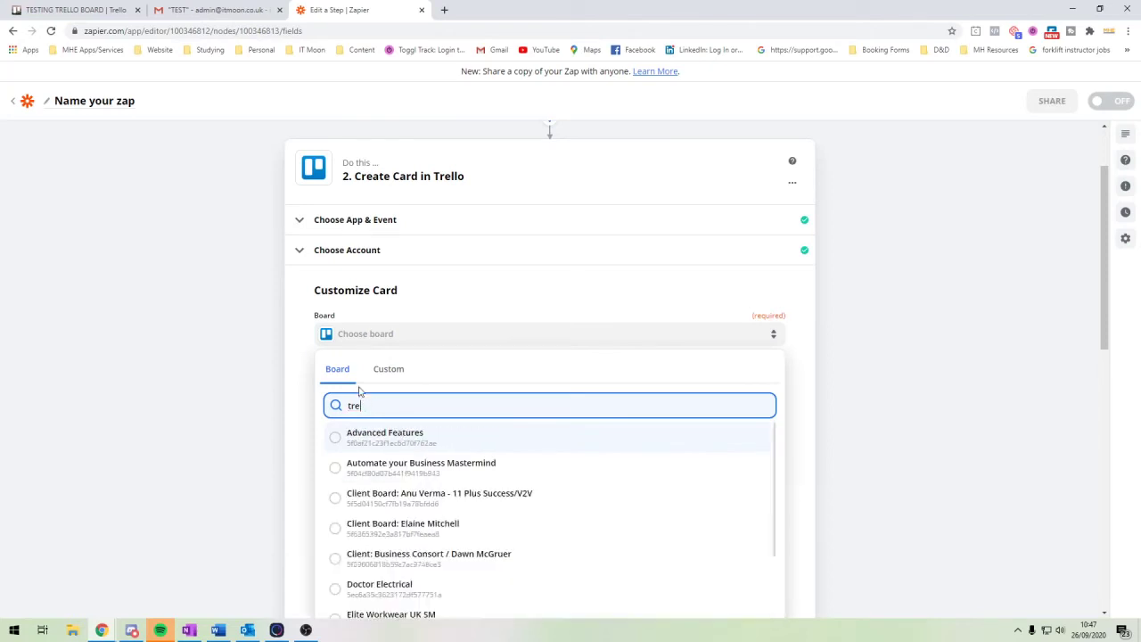
text(st)
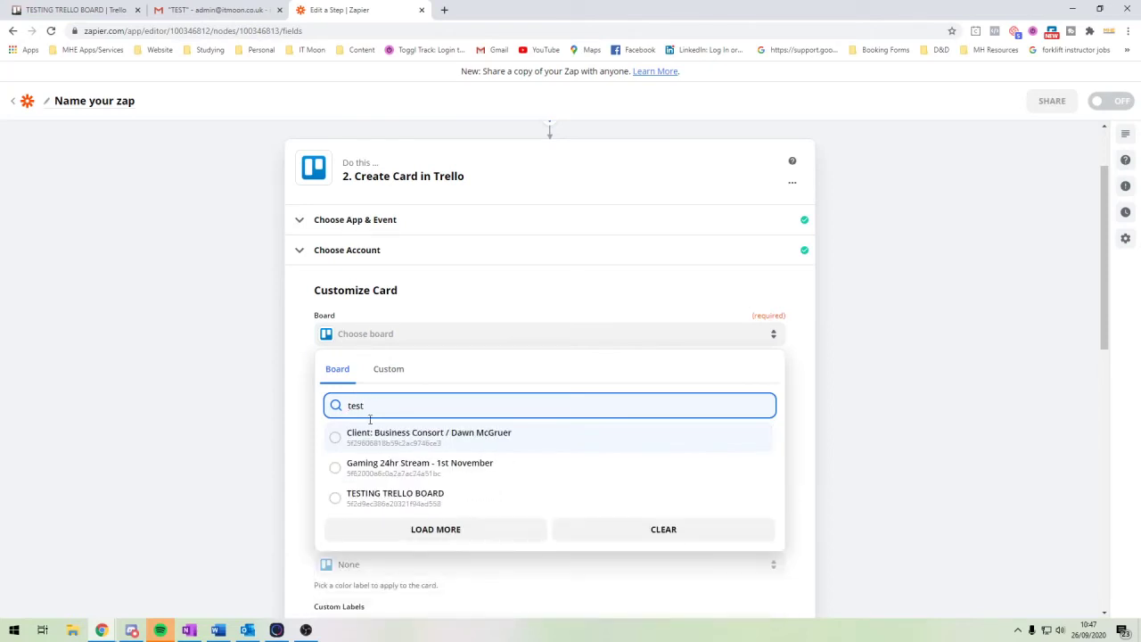
click(389, 496)
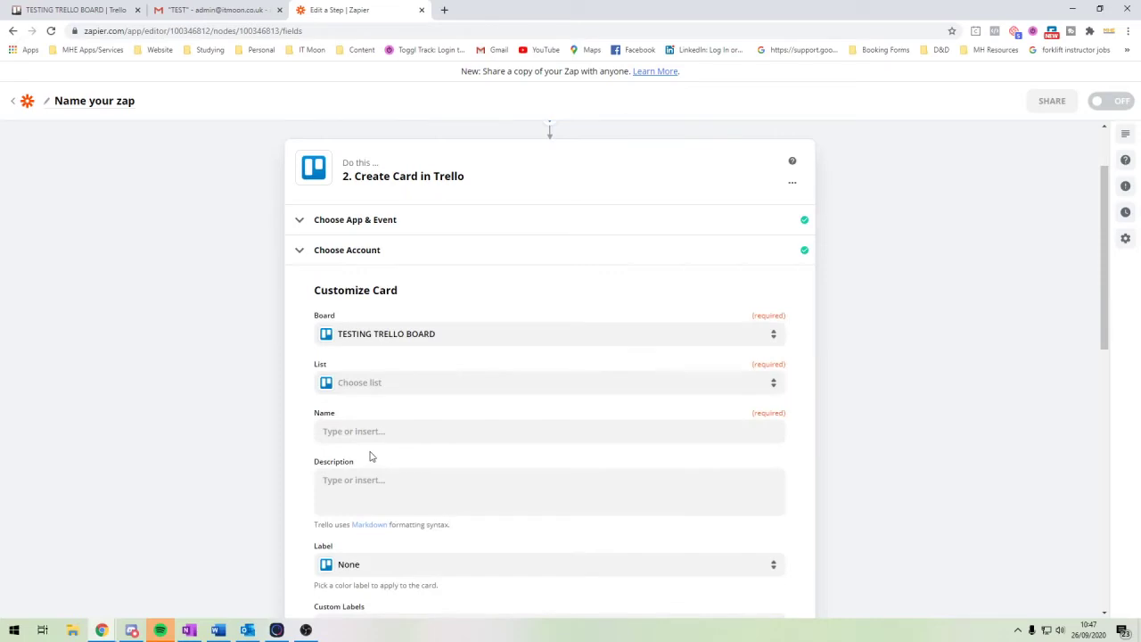
- Set the card list to Expenses after checking the board's lists, then show the Trello board
scroll(370, 428, down, 1)
click(372, 341)
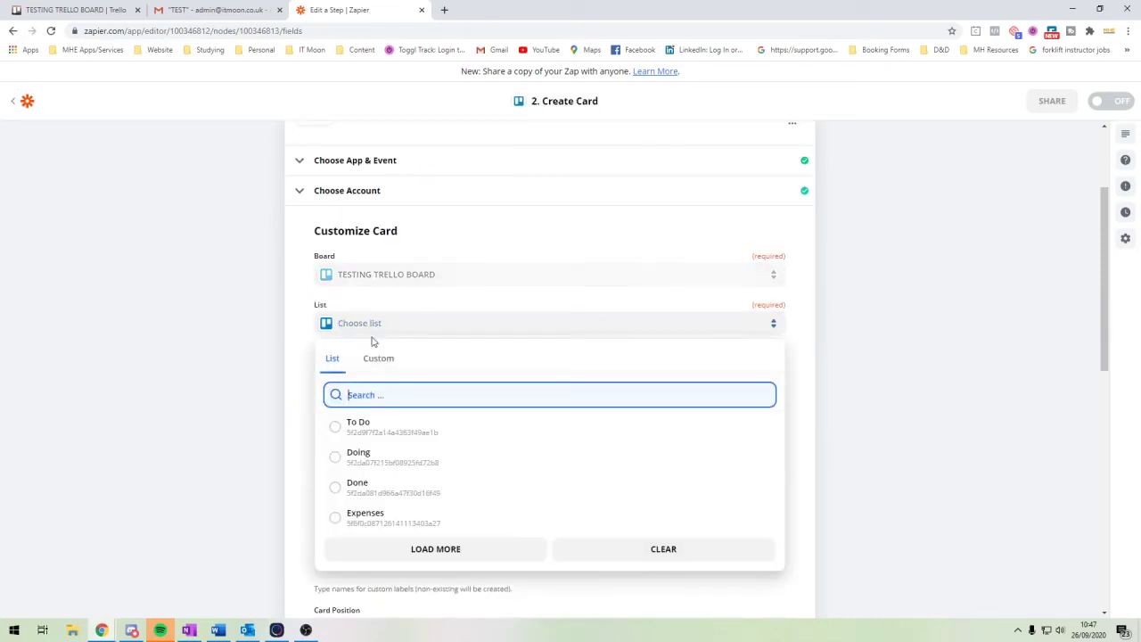
click(54, 10)
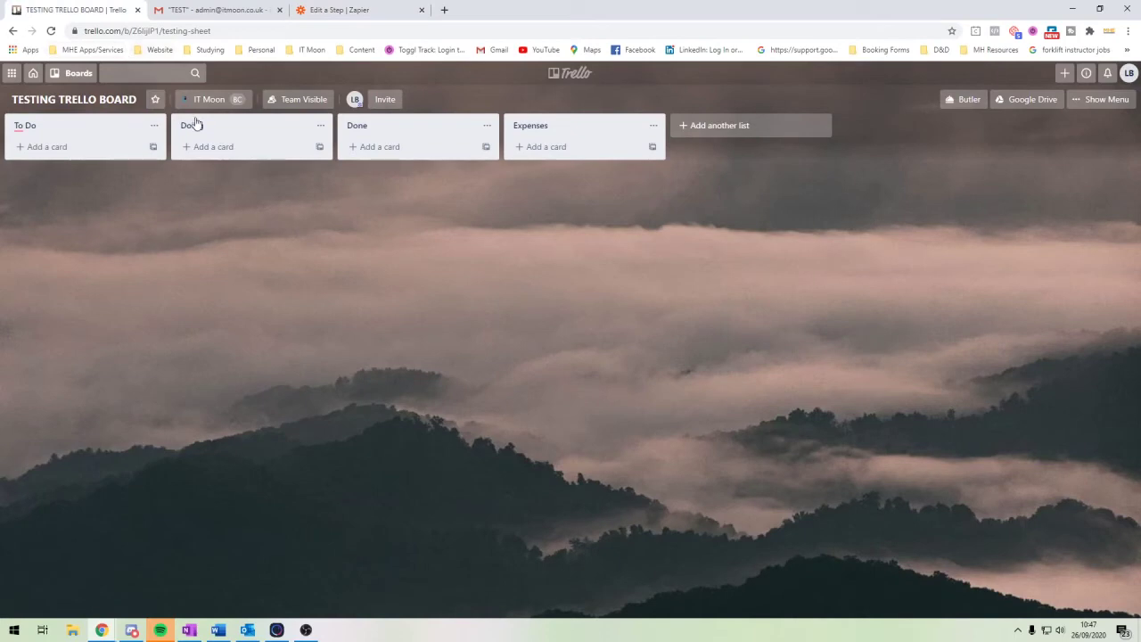
click(337, 9)
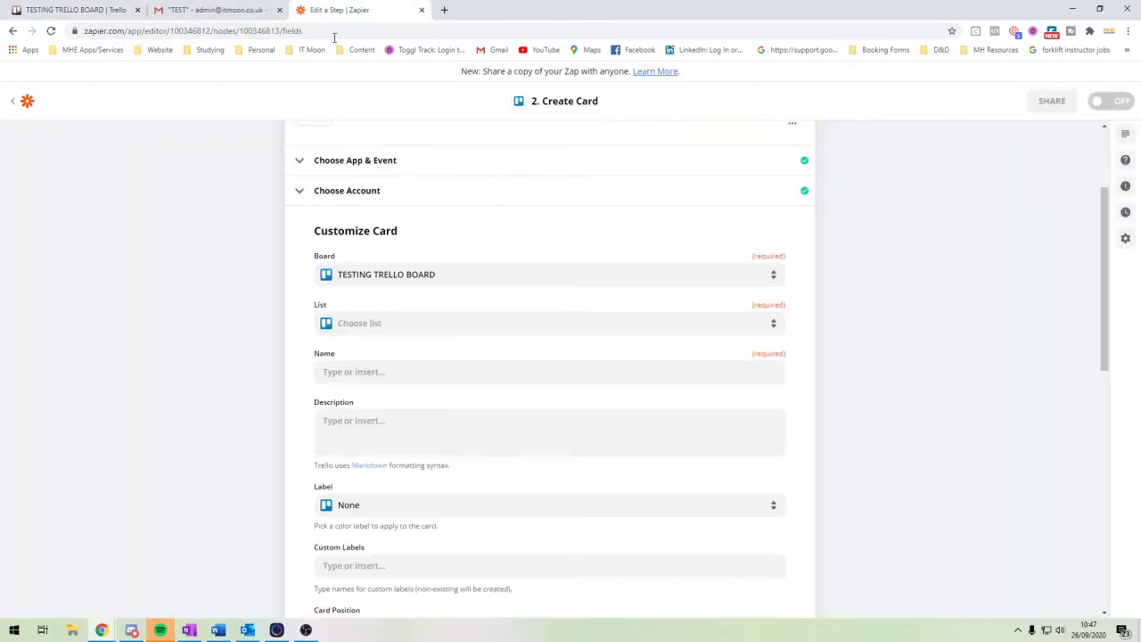
click(377, 324)
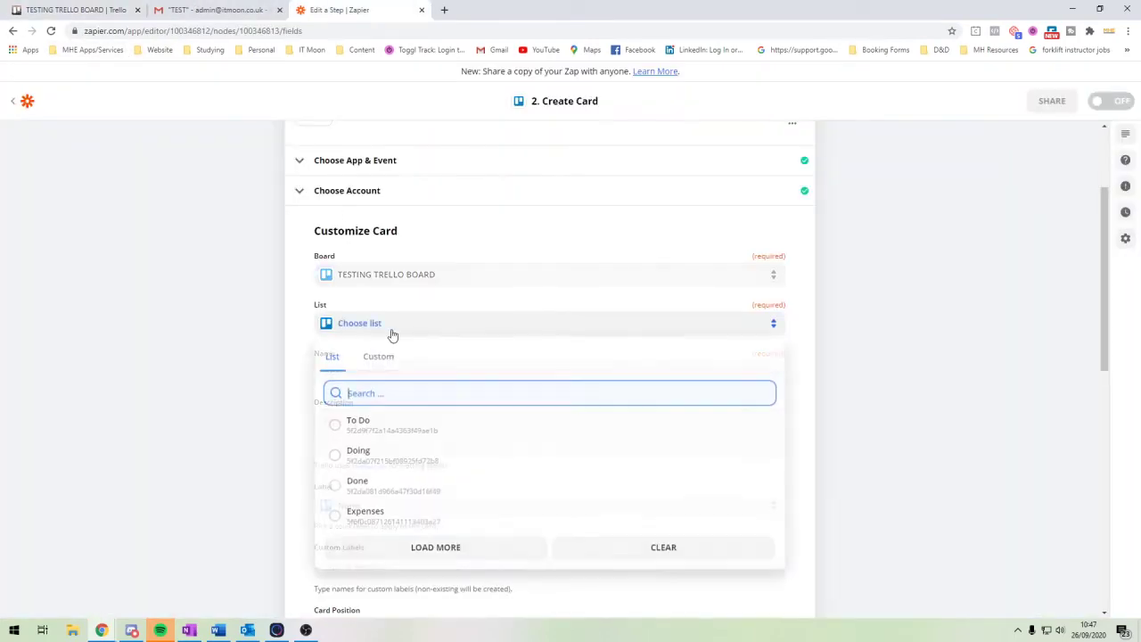
click(381, 516)
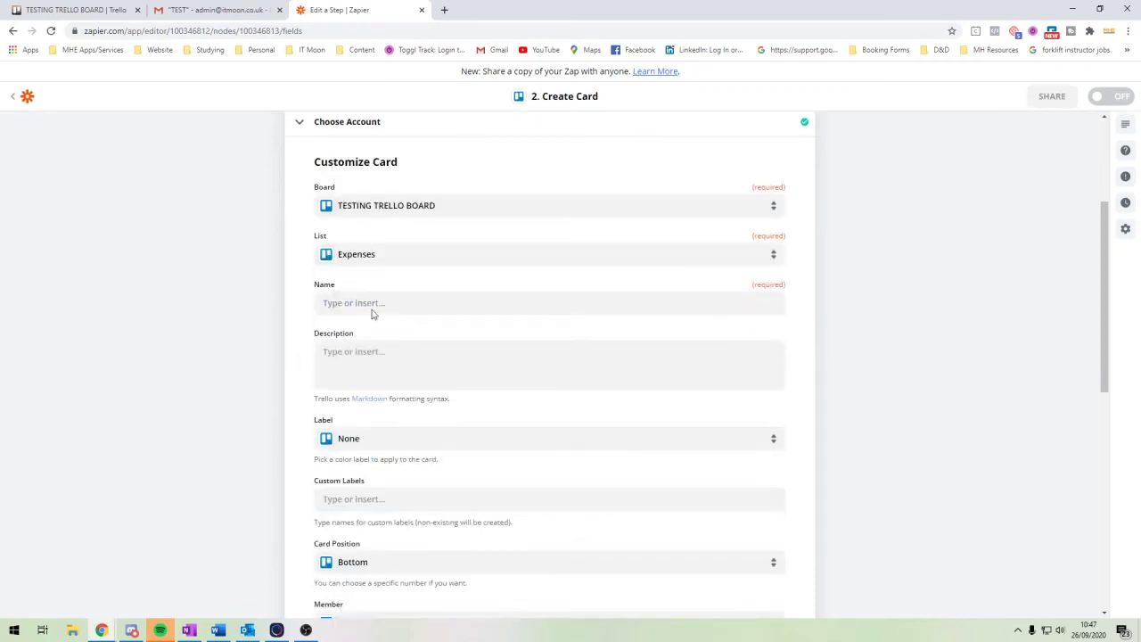
click(72, 10)
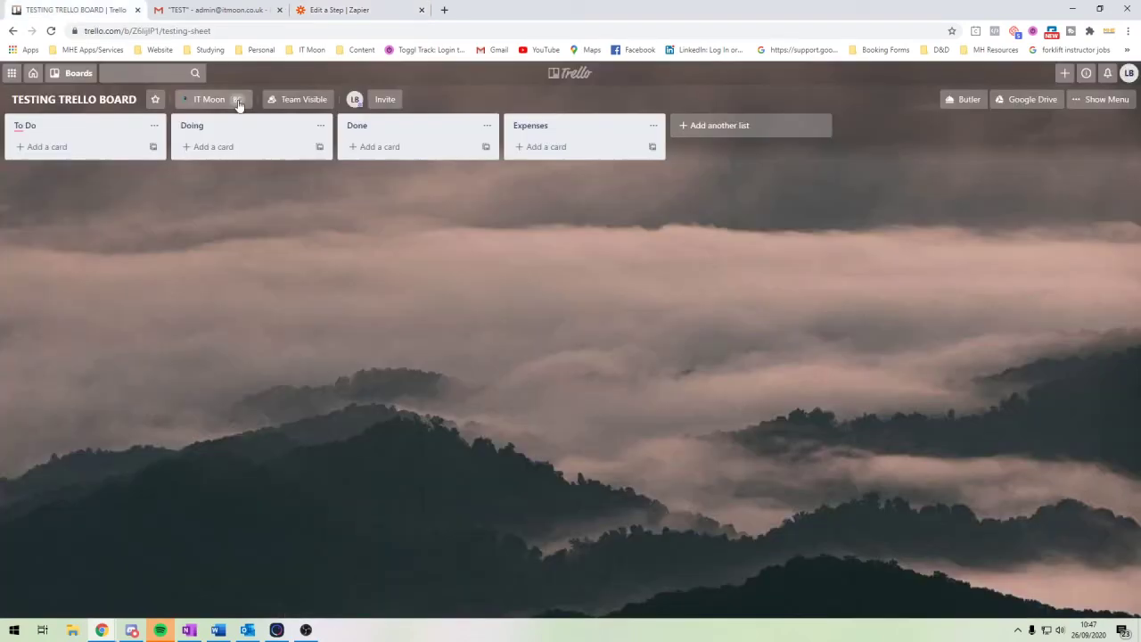
- Create a 'Test title' card in the Done list, close the composer, and switch back to Zapier
click(539, 147)
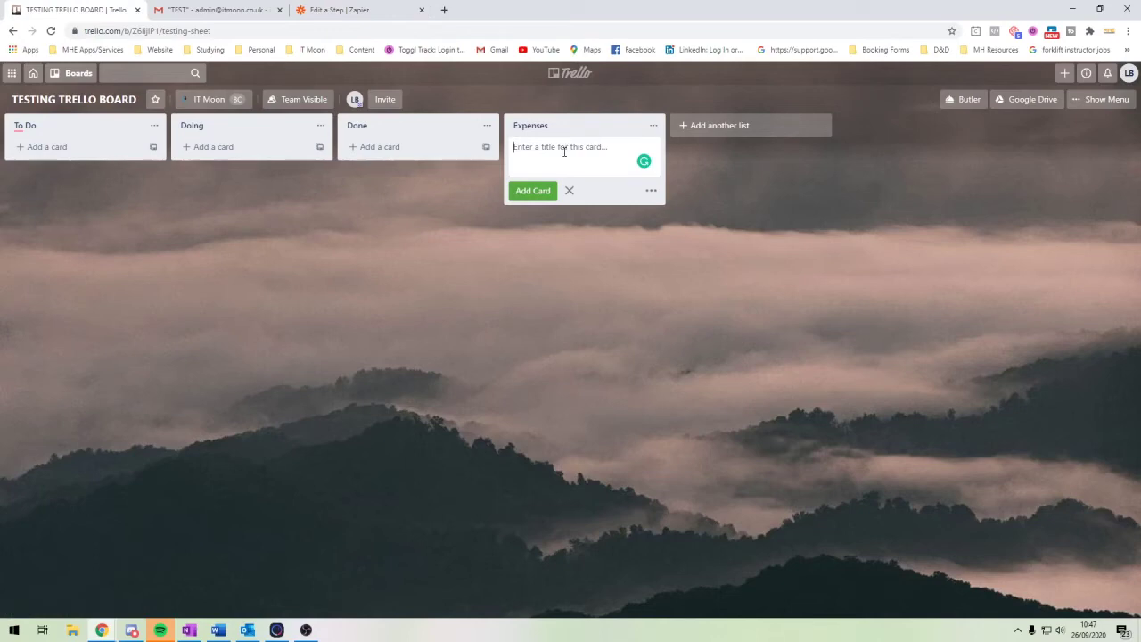
click(408, 146)
text(Test title)
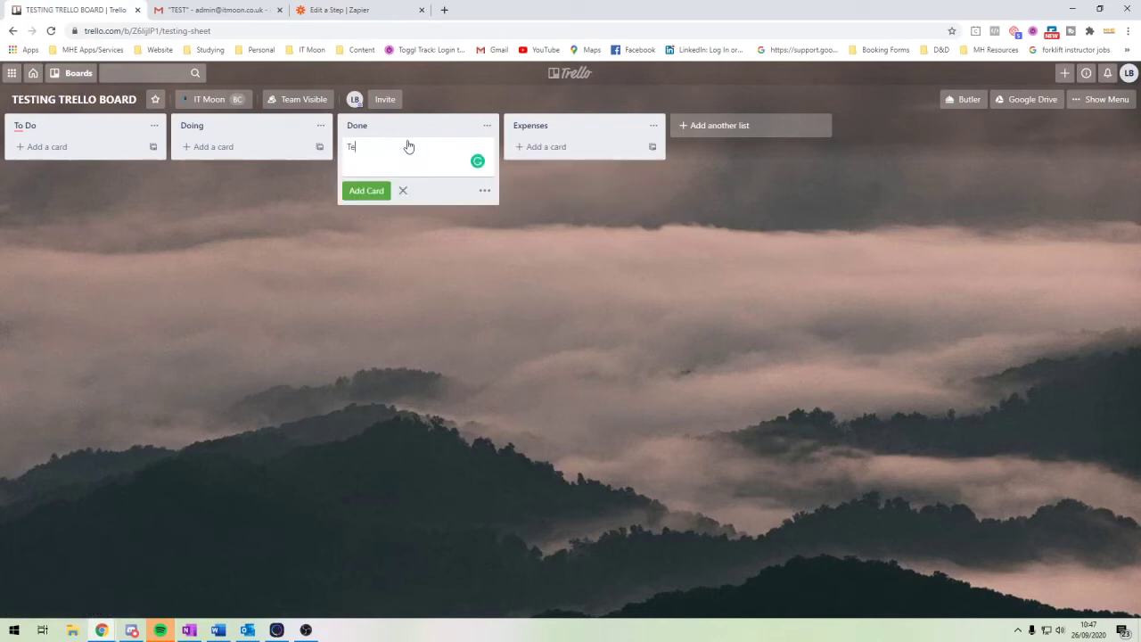
key(Return)
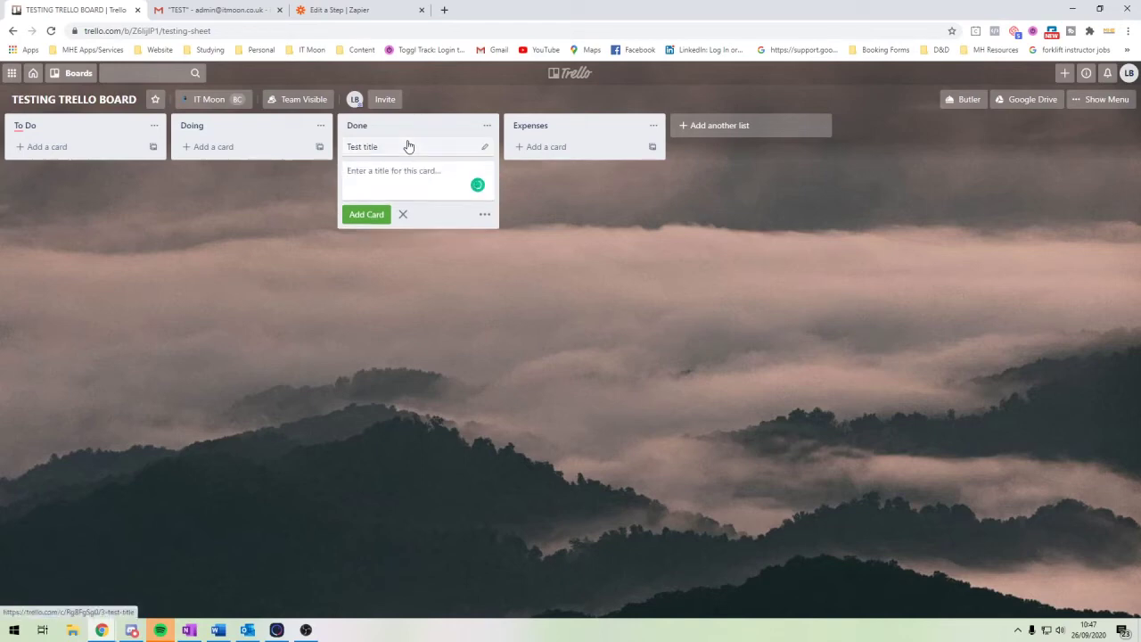
click(286, 188)
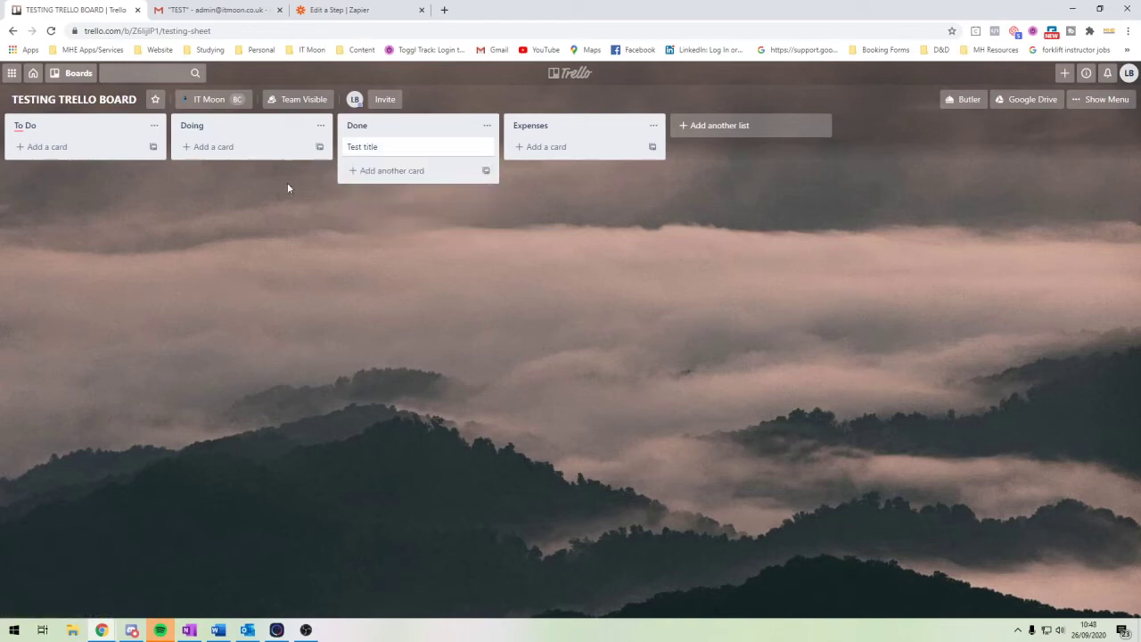
click(366, 10)
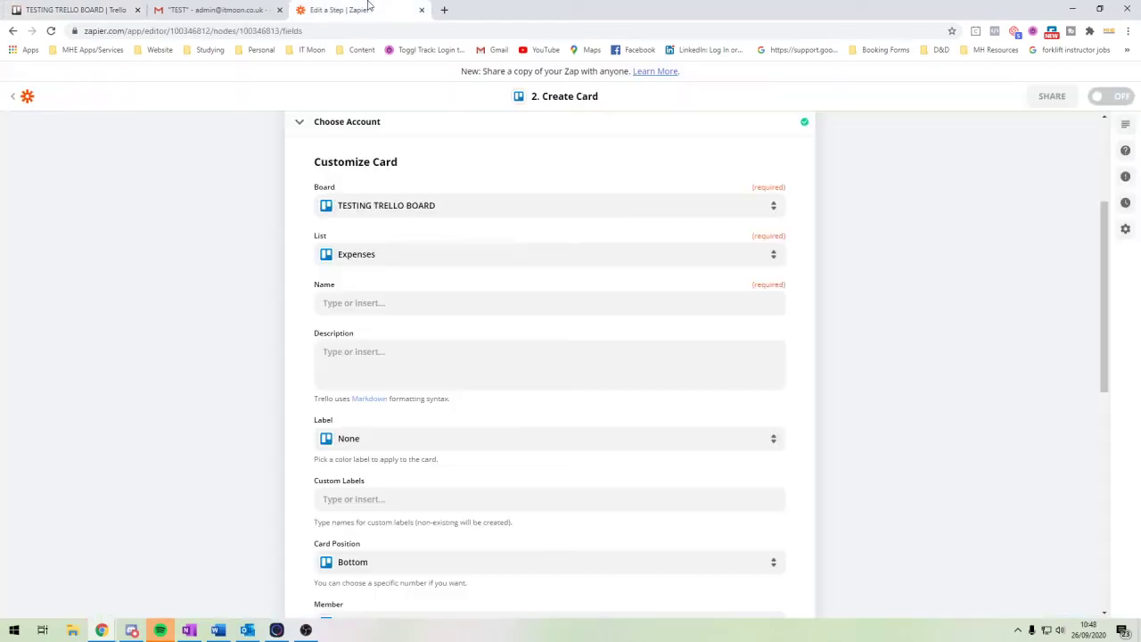
- Fill the card Name with the Gmail 1. Subject and 1. From Email fields
click(372, 302)
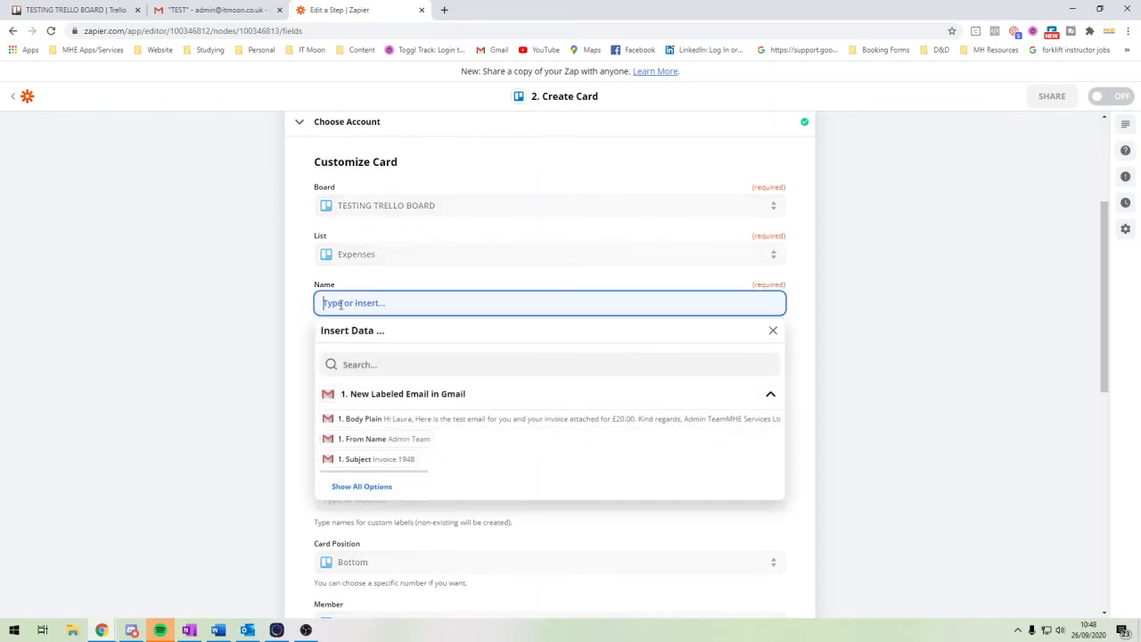
scroll(446, 368, down, 3)
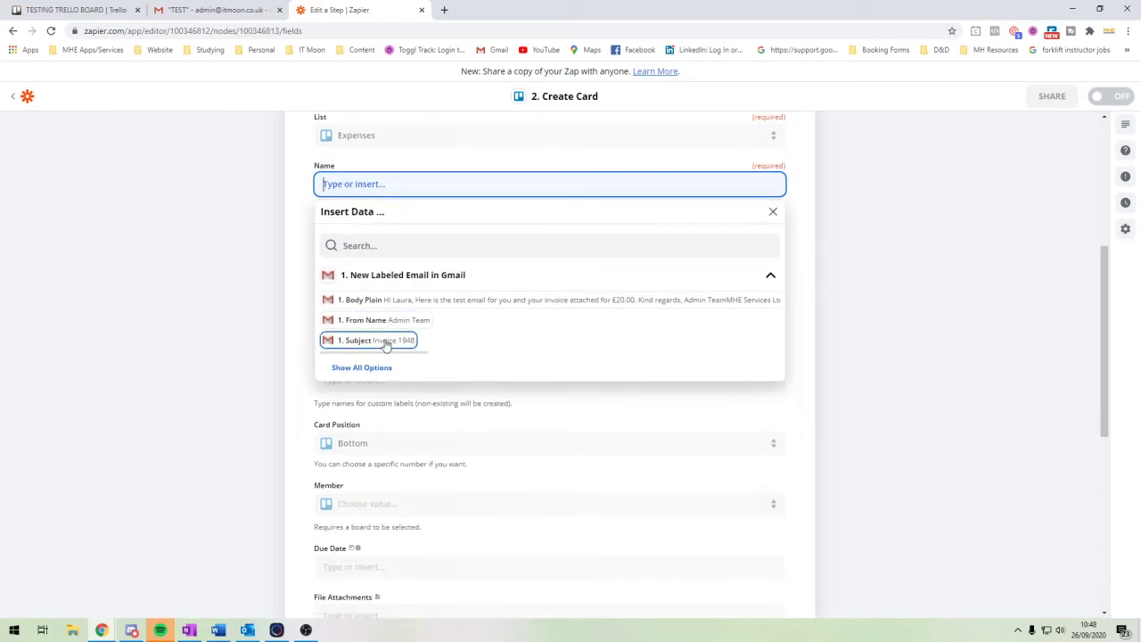
click(386, 342)
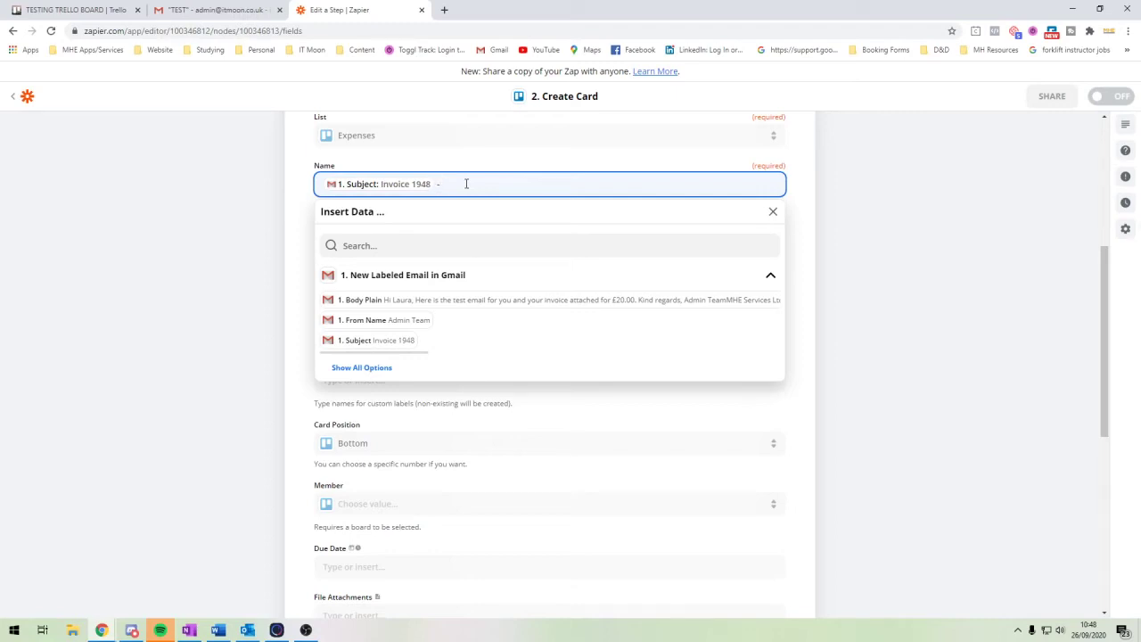
scroll(422, 321, down, 1)
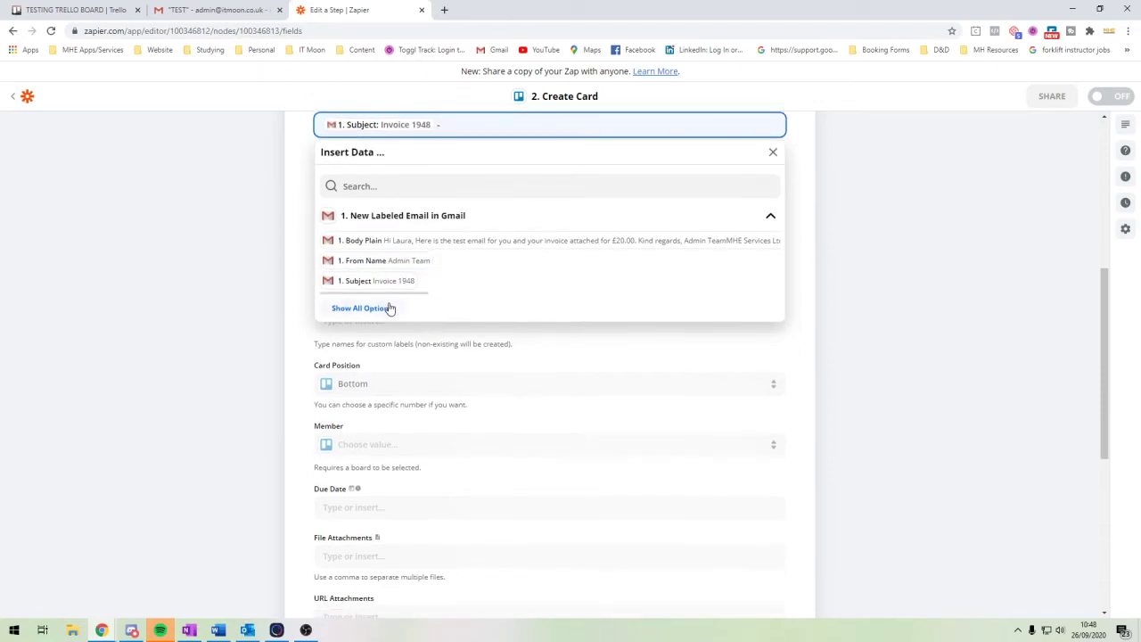
click(384, 308)
scroll(383, 278, up, 1)
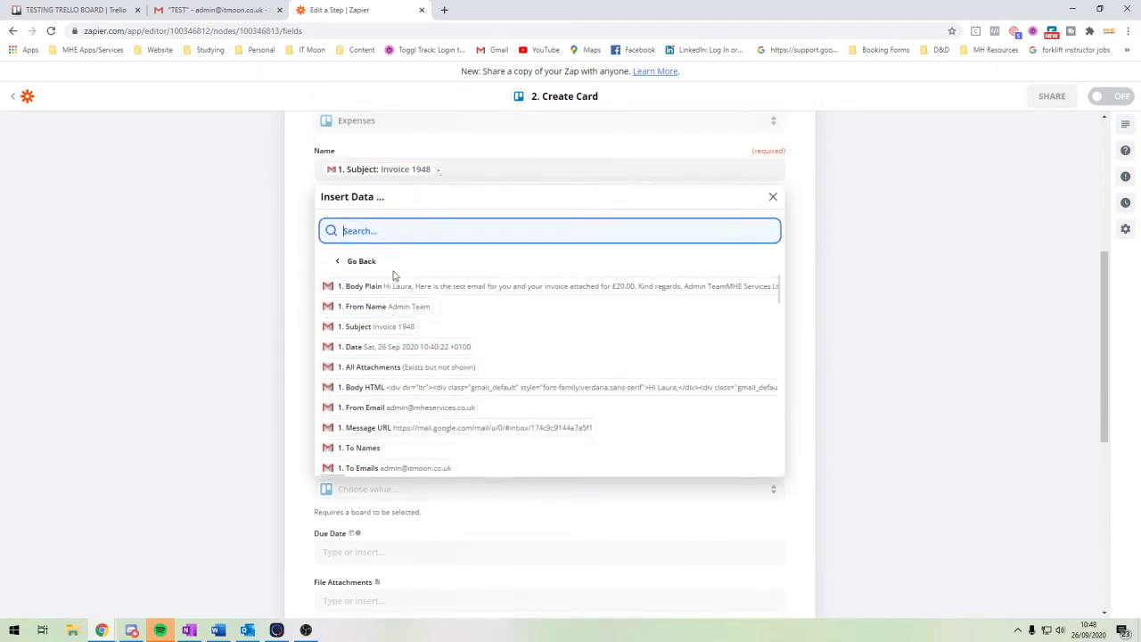
scroll(393, 275, up, 1)
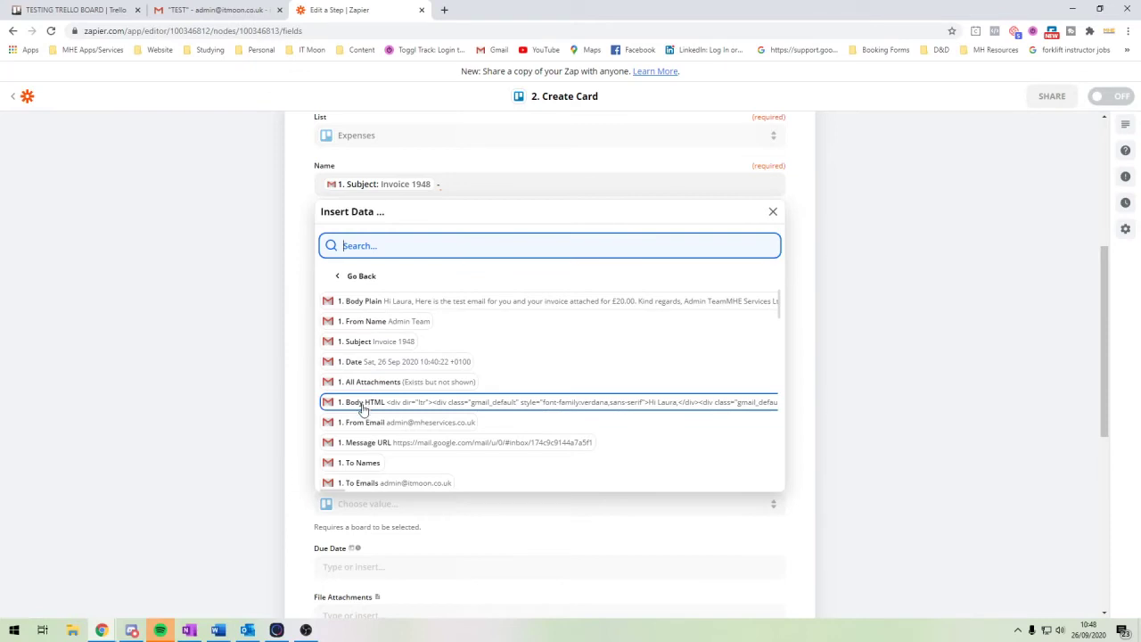
click(362, 426)
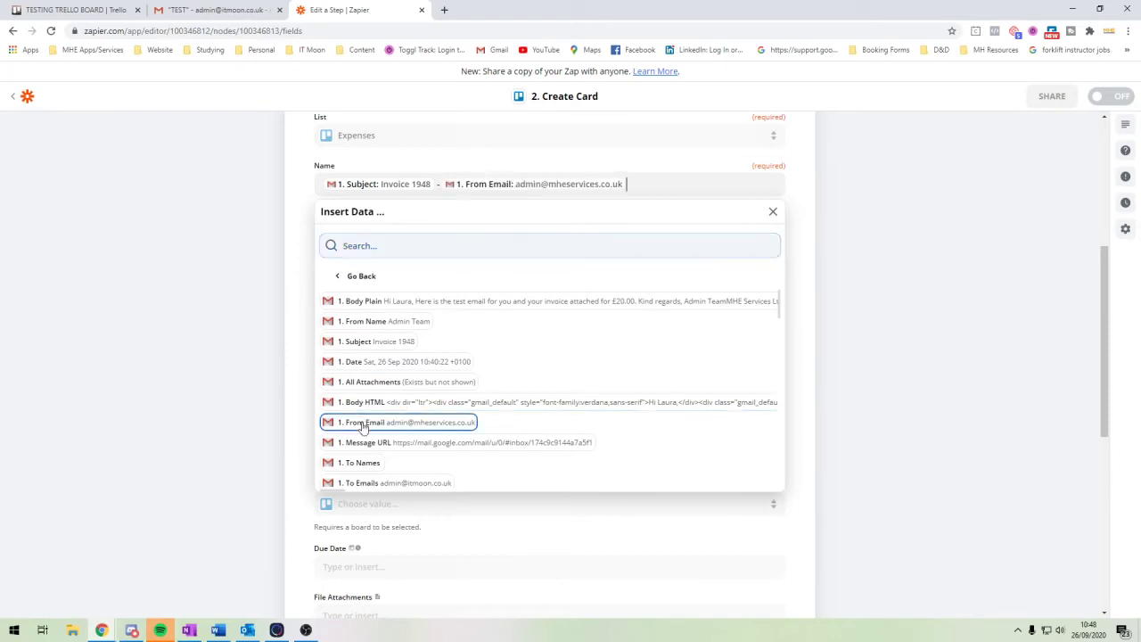
click(91, 306)
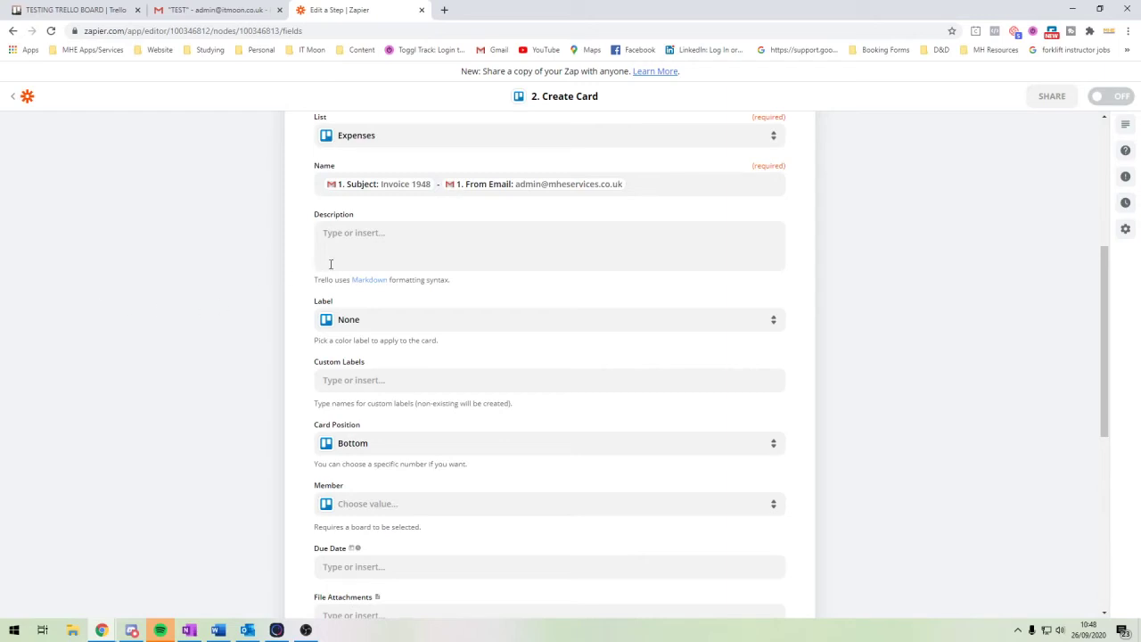
- Insert the email's 1. Body Plain into the card Description
click(359, 237)
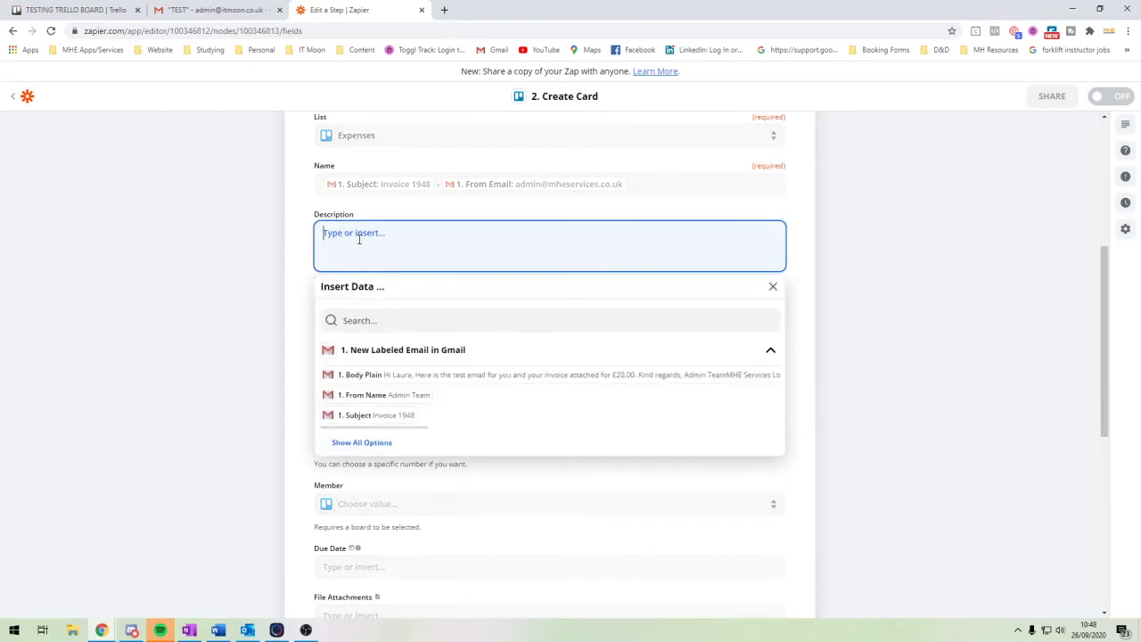
click(395, 378)
click(239, 319)
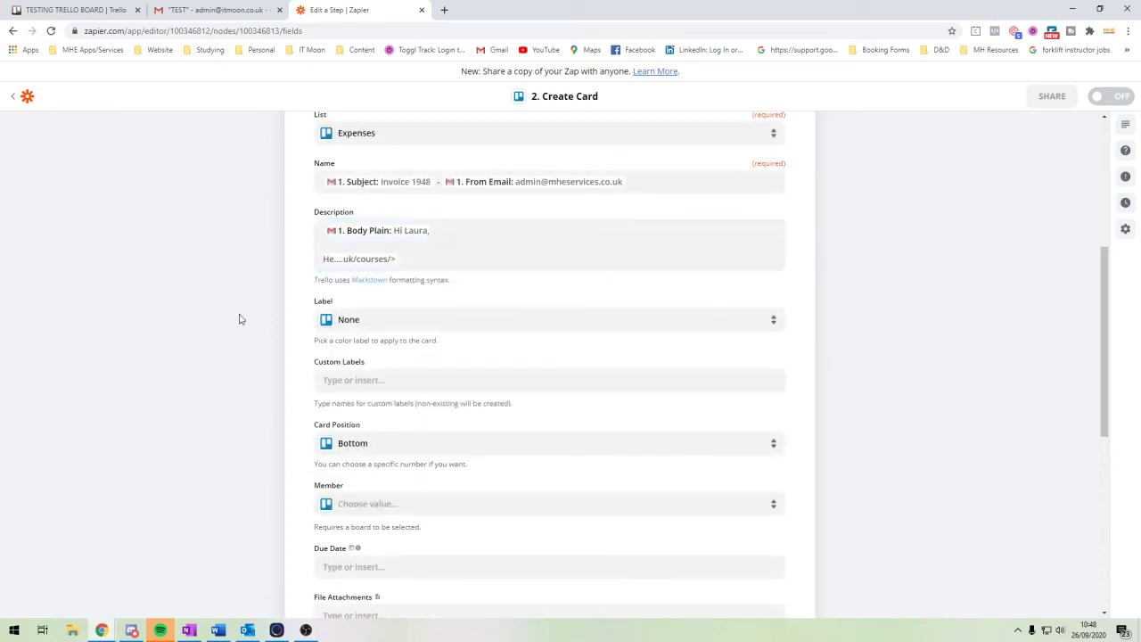
- Give the card a Blue label and keep Card Position at Bottom
scroll(239, 319, down, 1)
click(361, 260)
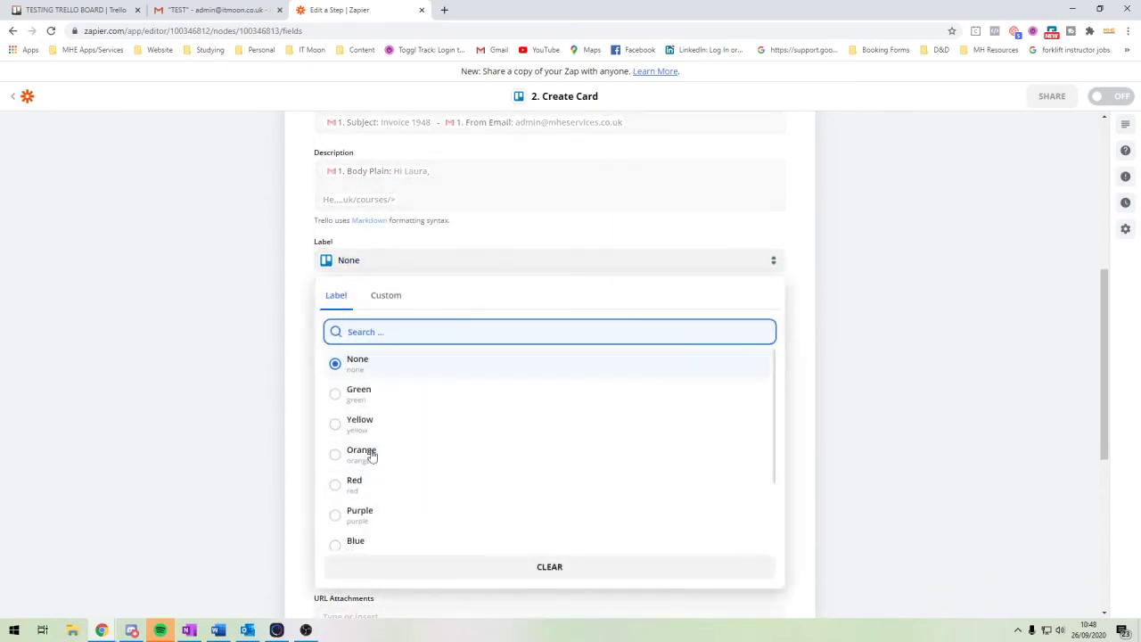
scroll(372, 456, down, 2)
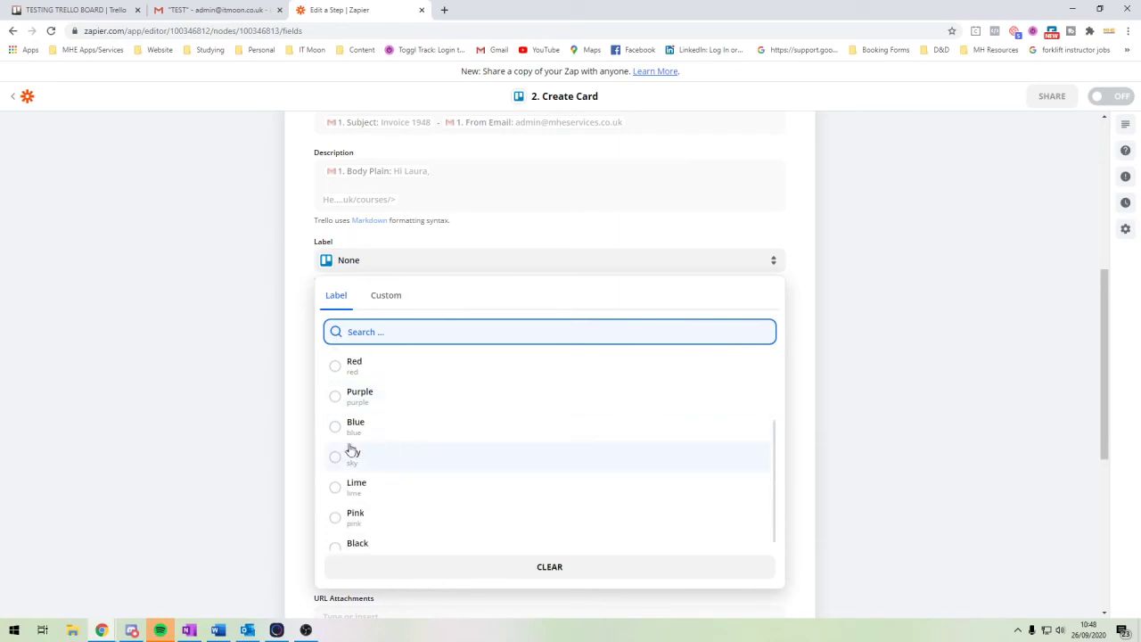
click(344, 428)
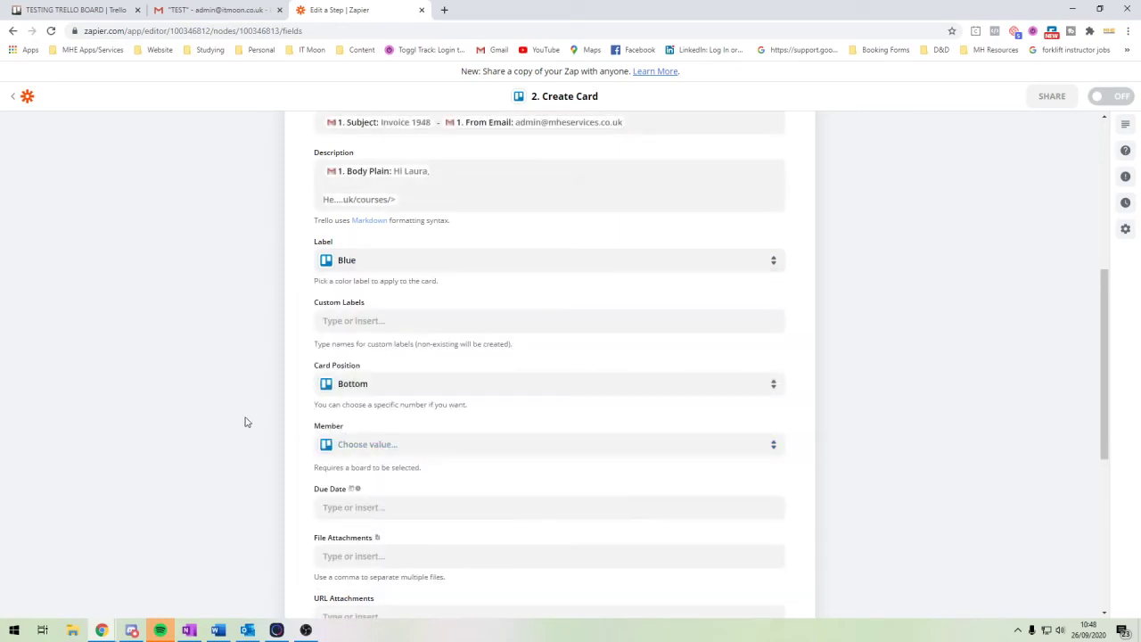
scroll(305, 378, down, 2)
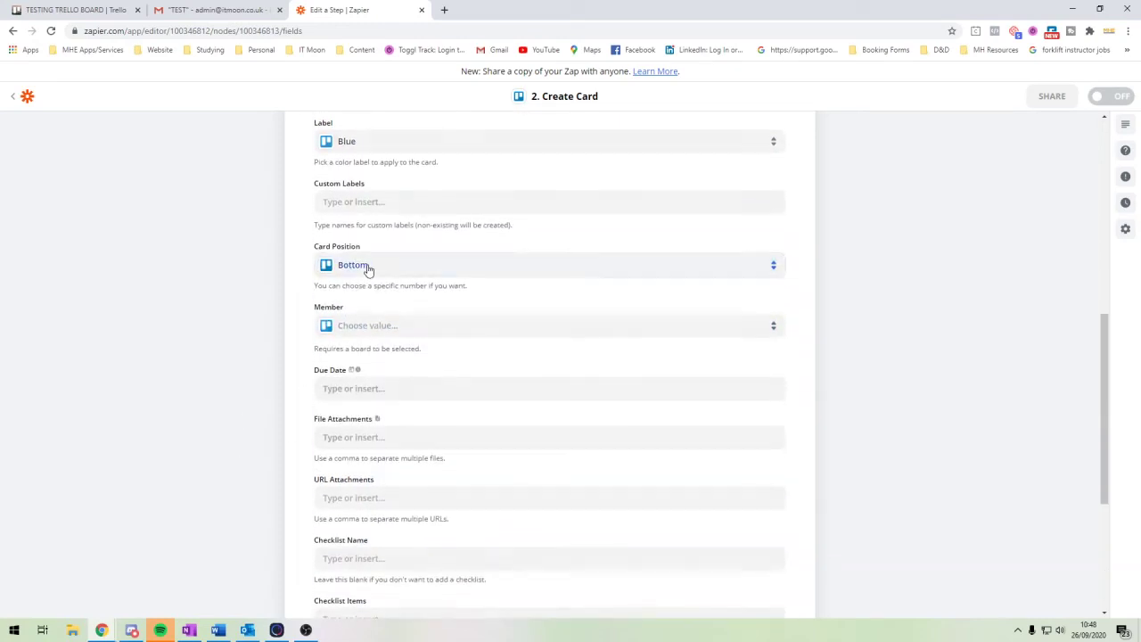
click(367, 269)
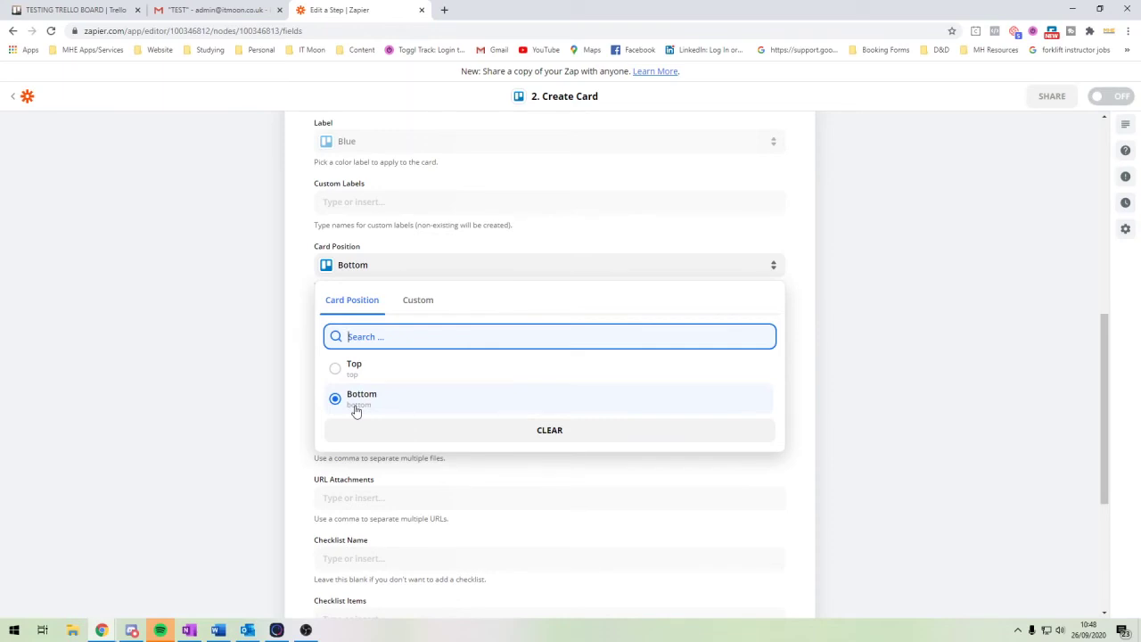
click(290, 367)
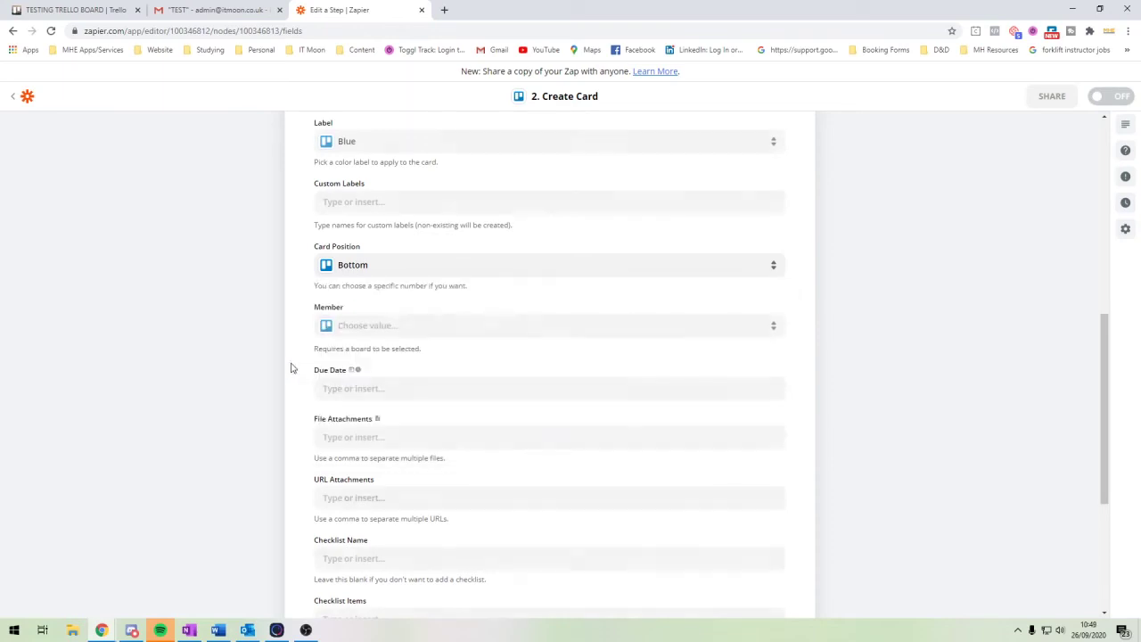
- Assign the board member to the card and set the Due Date to +1week
click(402, 327)
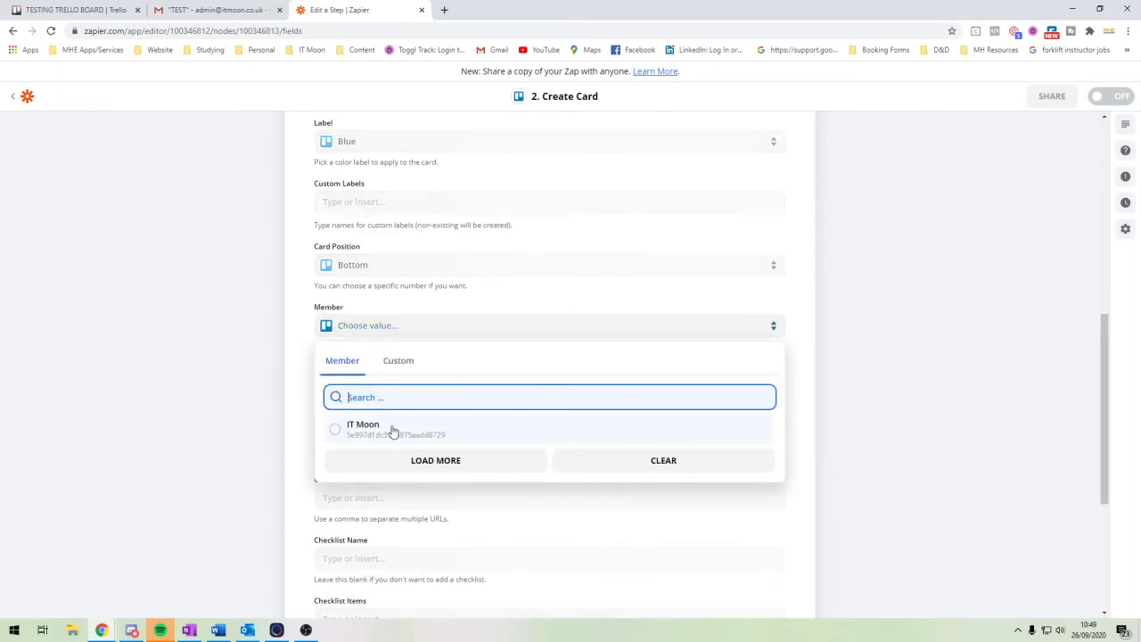
click(389, 437)
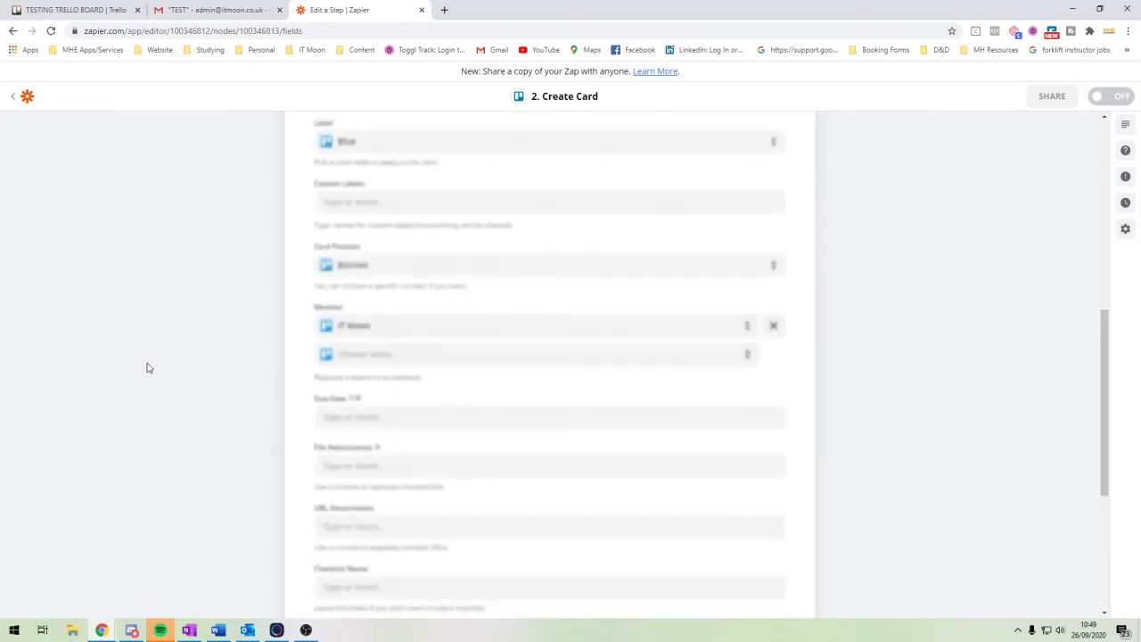
scroll(178, 373, down, 2)
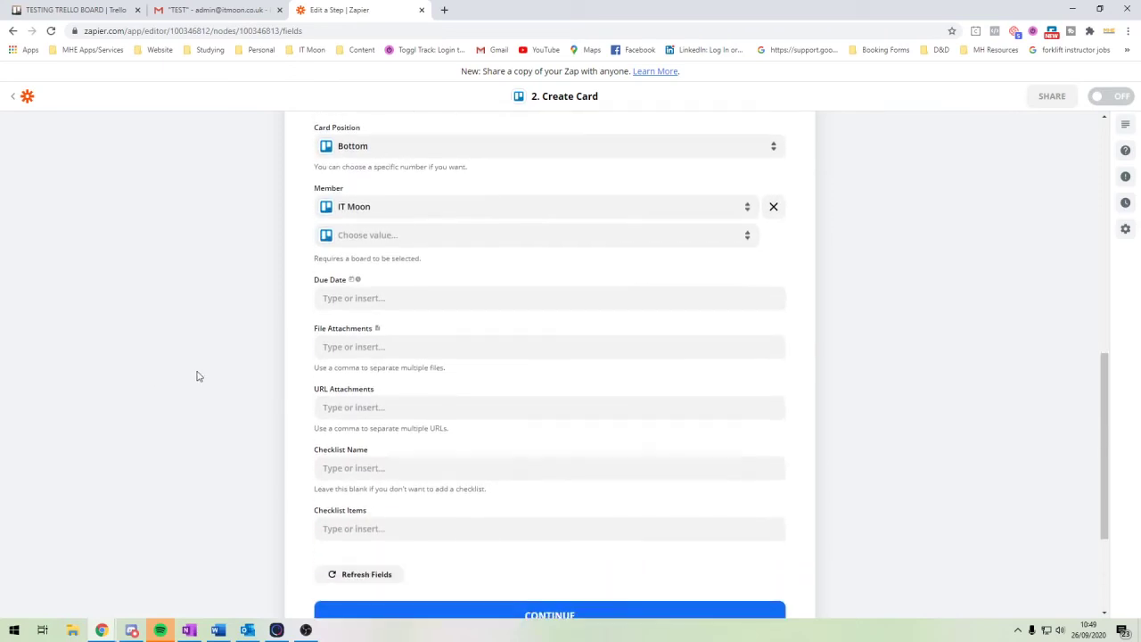
click(328, 299)
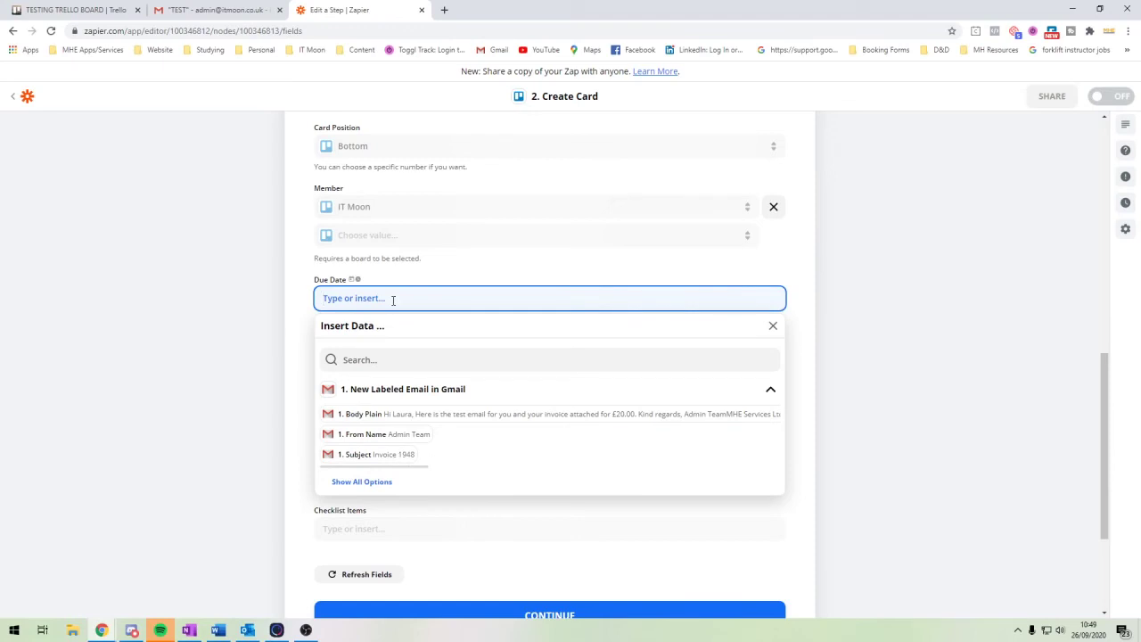
text(+1weej)
key(BackSpace)
text(k)
click(225, 328)
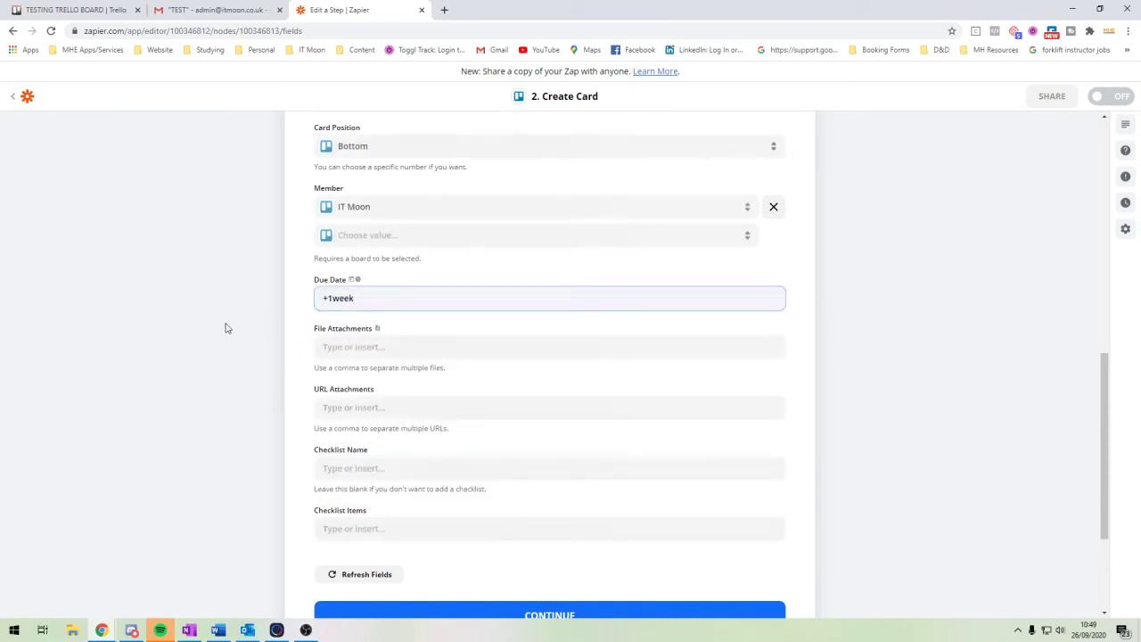
- Attach the Gmail email's 1. All Attachments to the card
scroll(226, 328, down, 2)
click(398, 232)
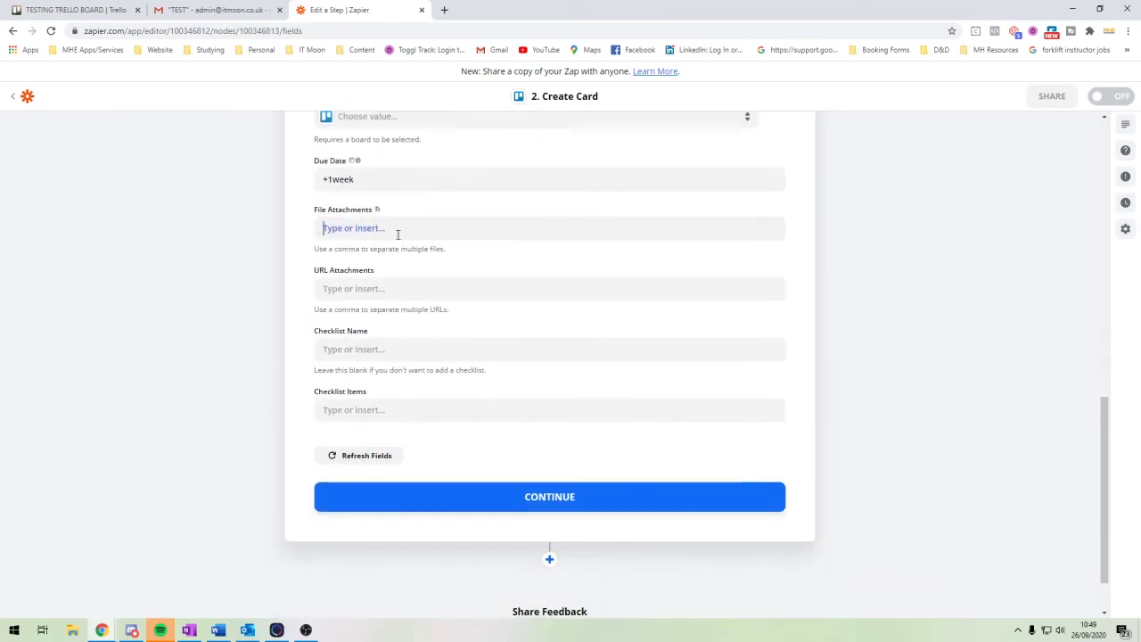
click(352, 410)
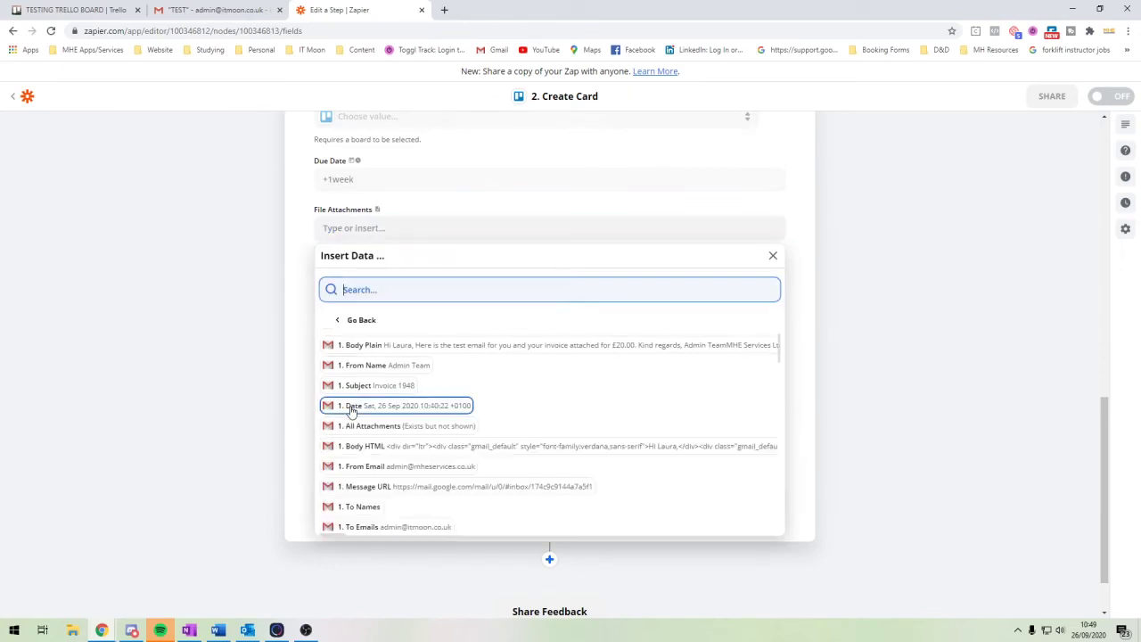
scroll(382, 388, down, 1)
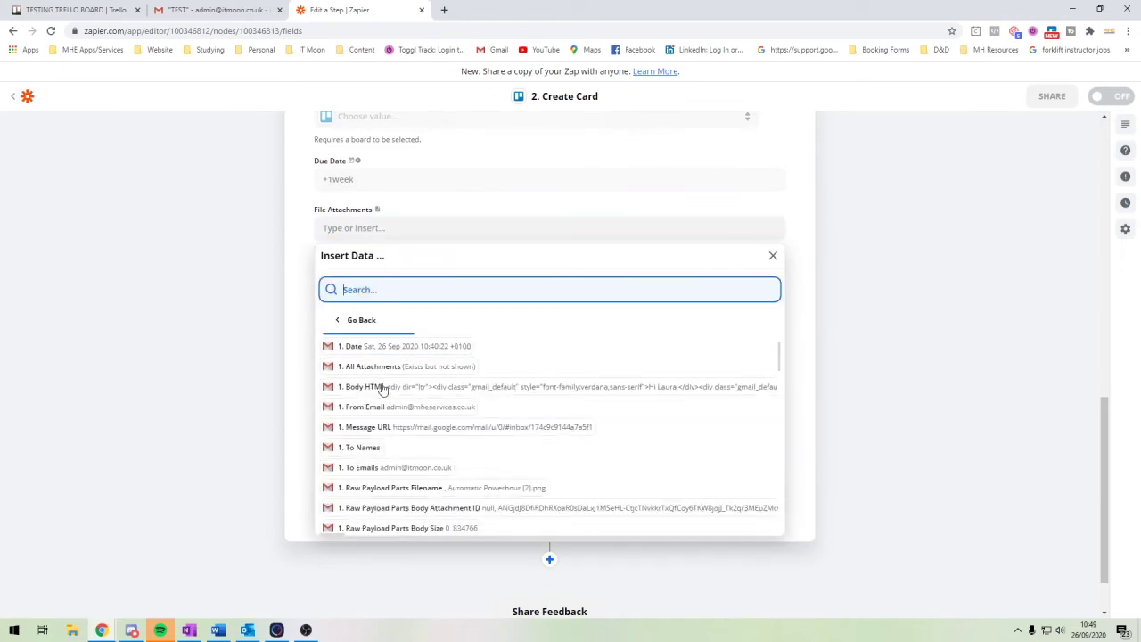
click(437, 374)
click(139, 323)
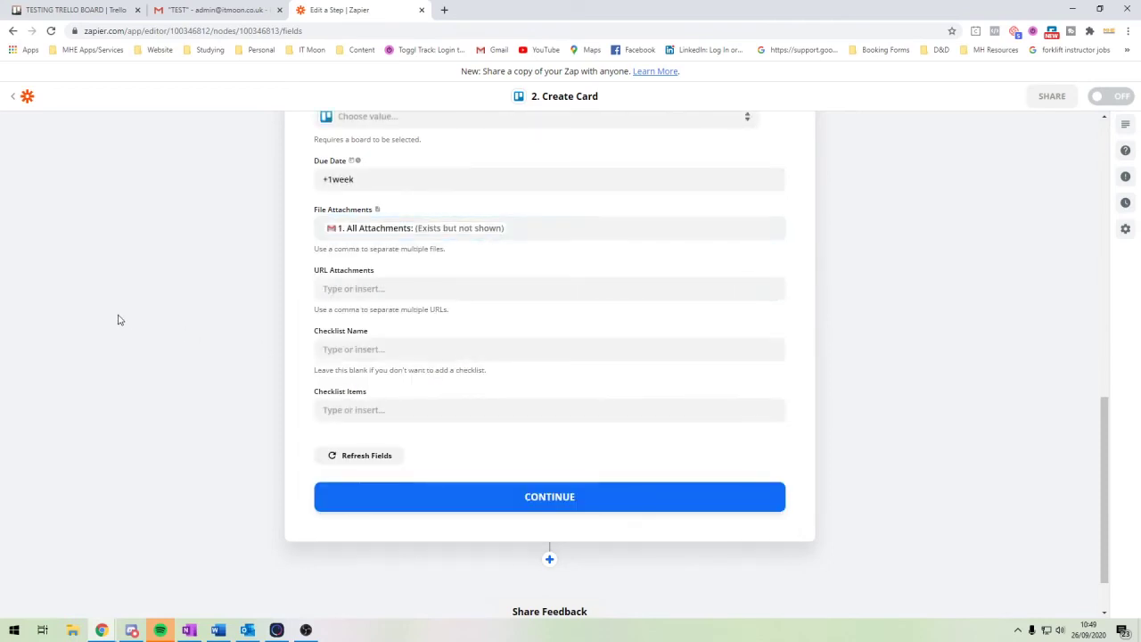
- Finish card setup and run TEST & REVIEW, sending a test card to Trello
scroll(133, 324, down, 1)
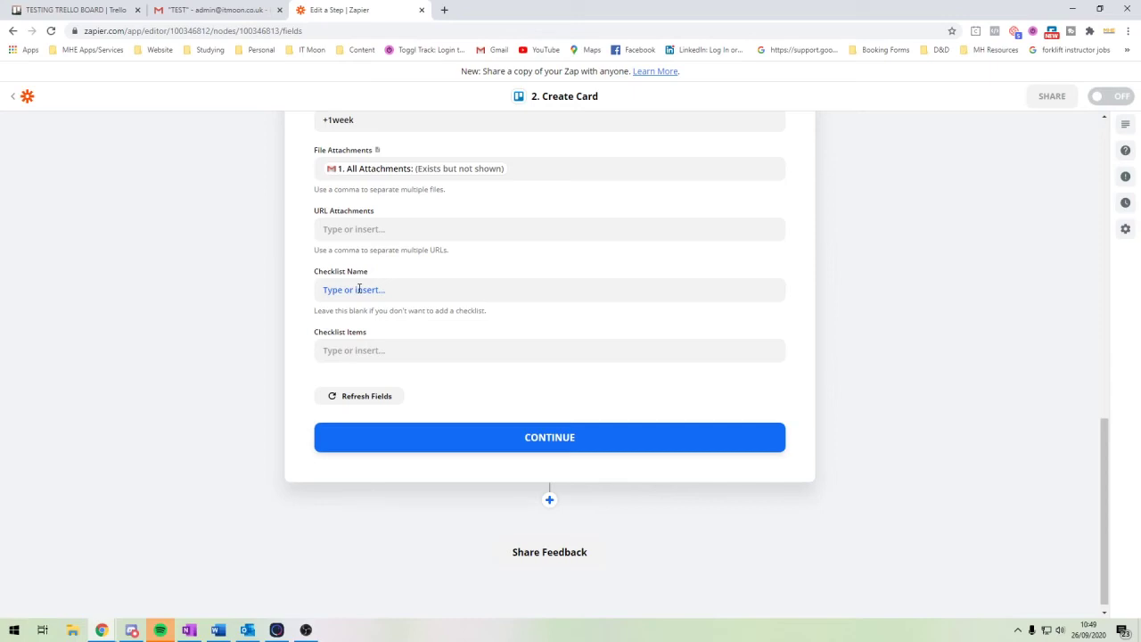
scroll(375, 357, down, 1)
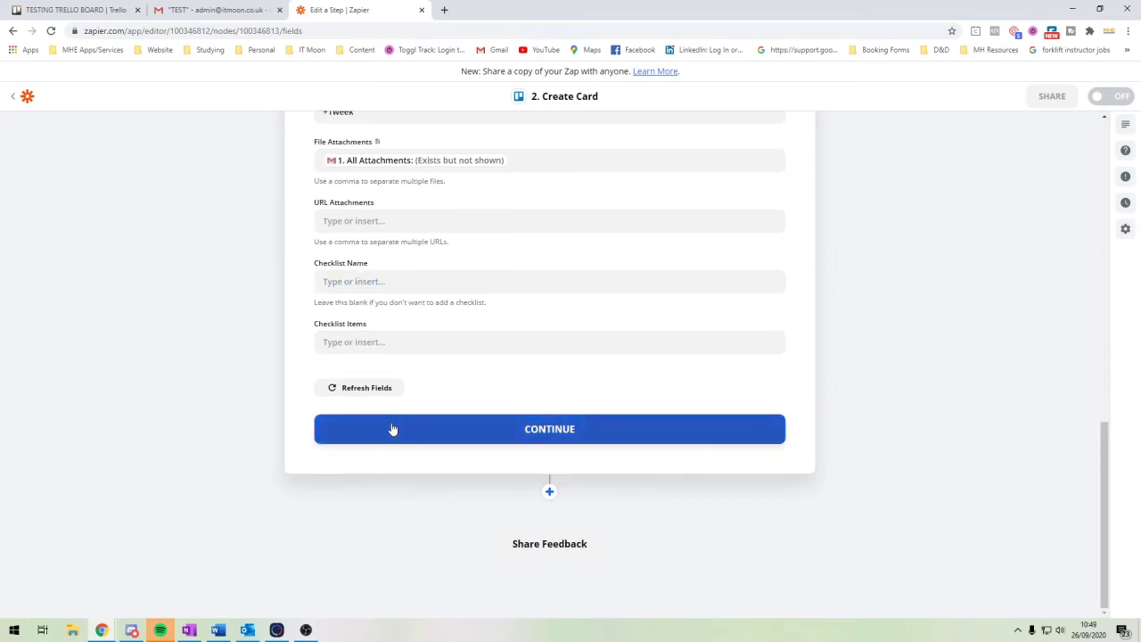
click(390, 431)
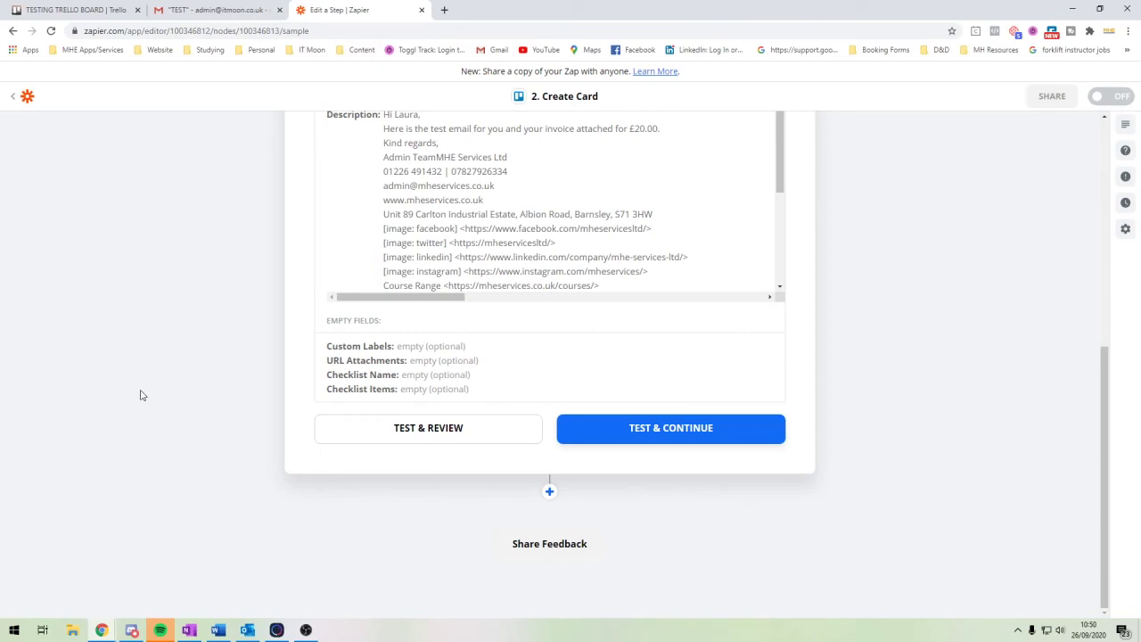
scroll(144, 393, up, 1)
click(419, 489)
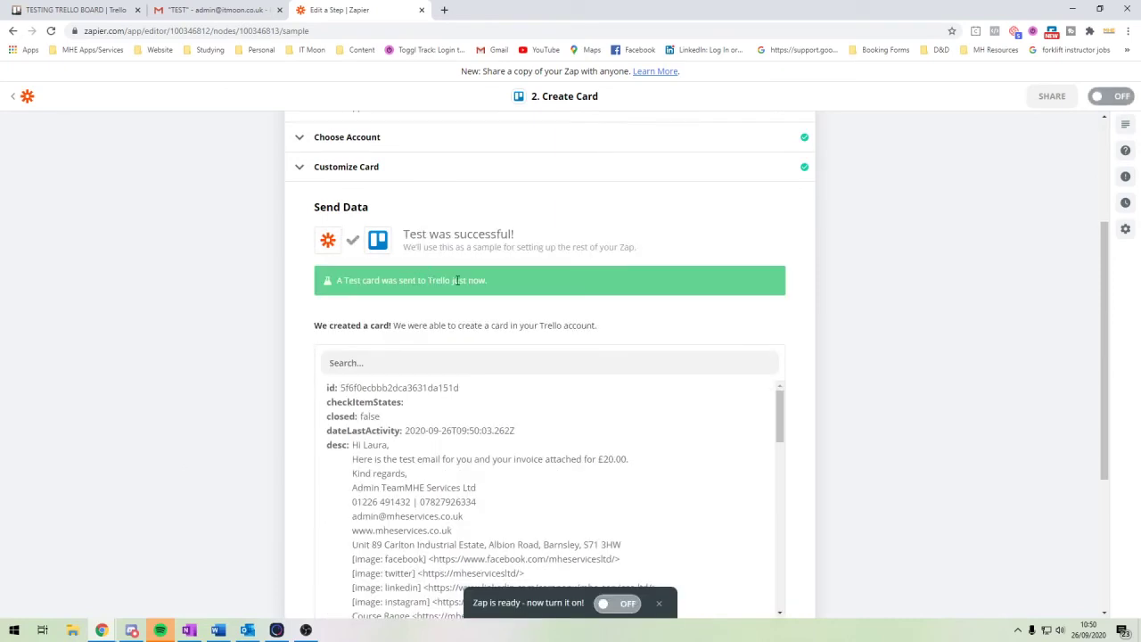
- Review the Invoice 1948 card in Expenses: email body, Blue label, Oct 3 due date and attachment
click(75, 10)
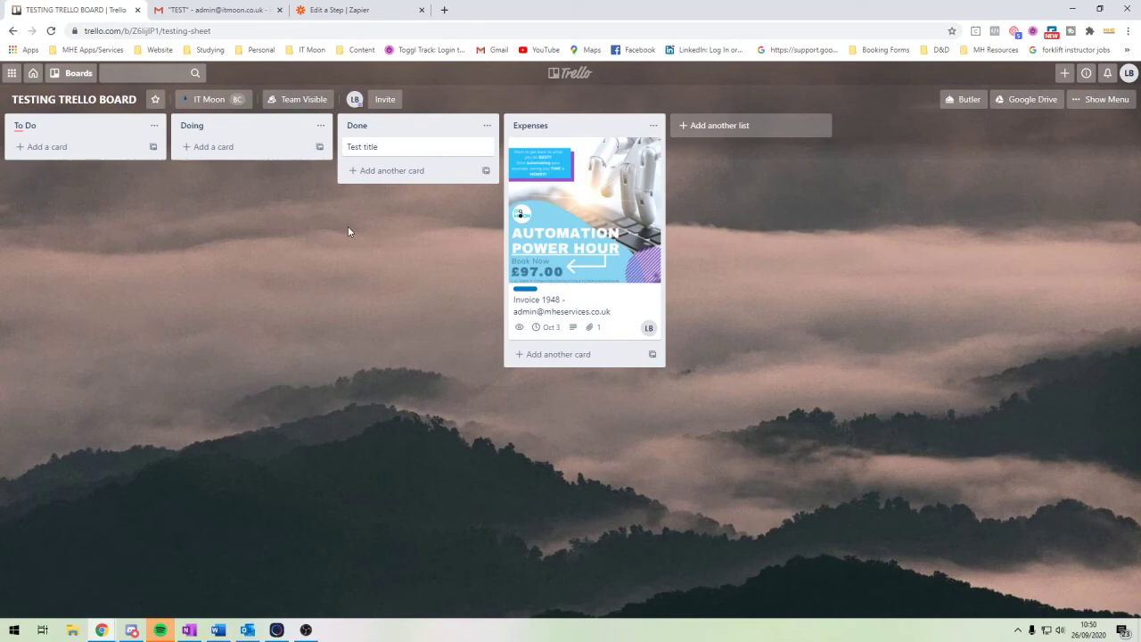
click(556, 304)
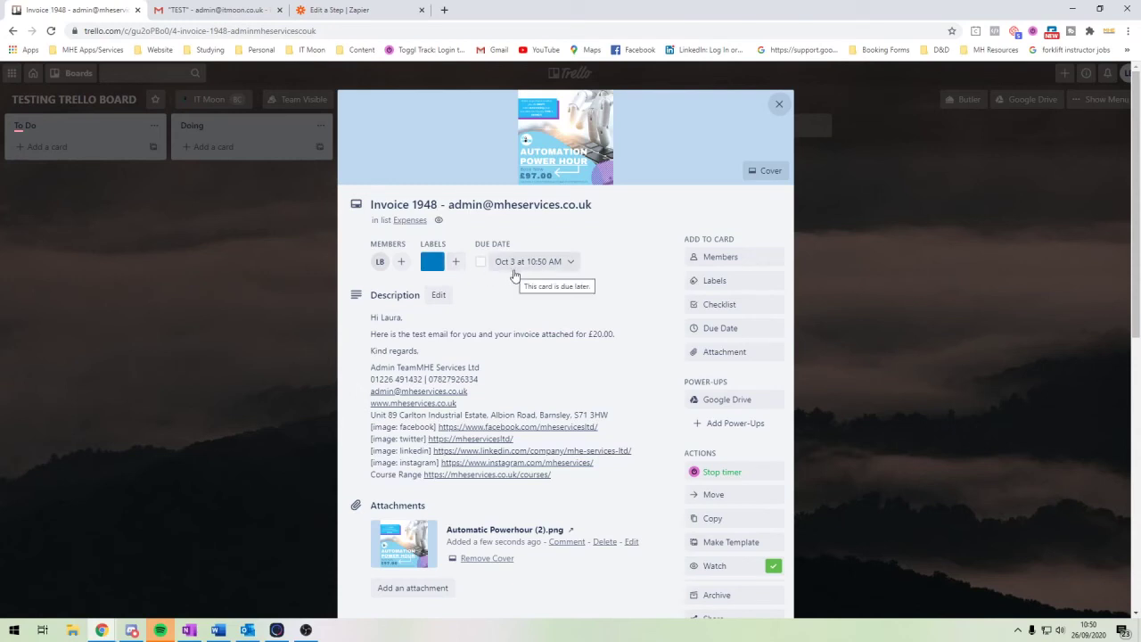
scroll(405, 374, down, 1)
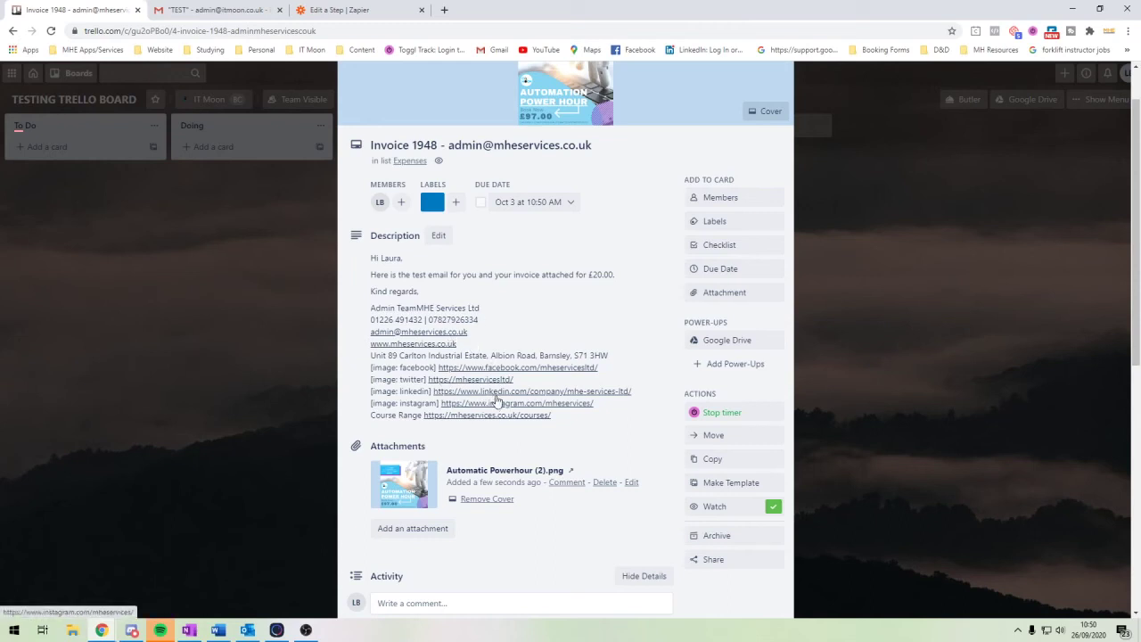
scroll(491, 395, down, 1)
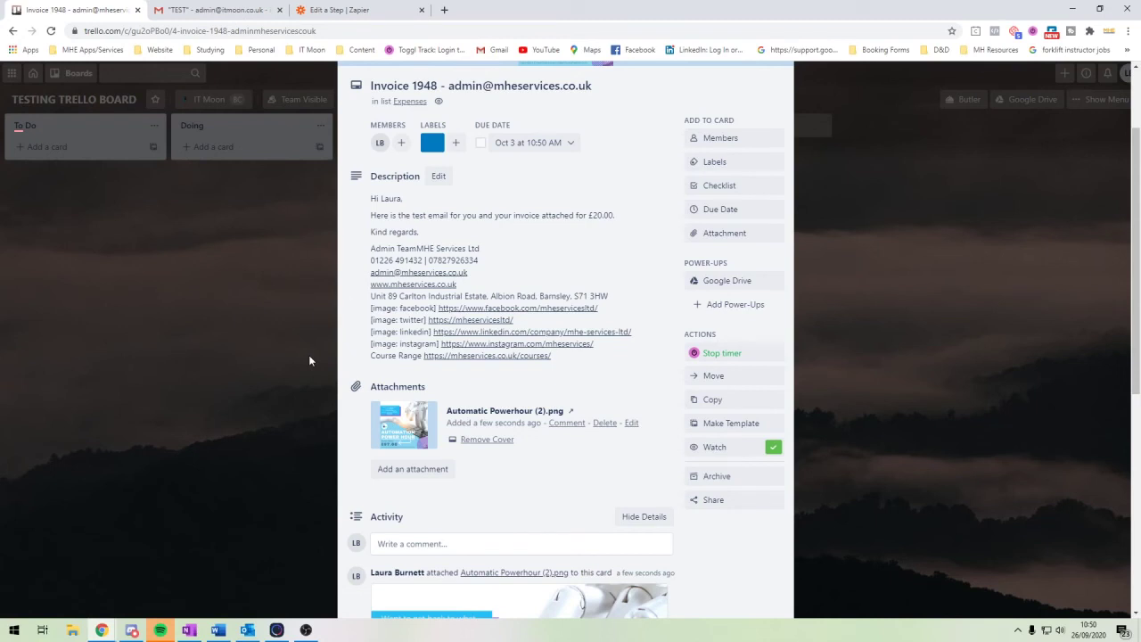
scroll(407, 355, up, 2)
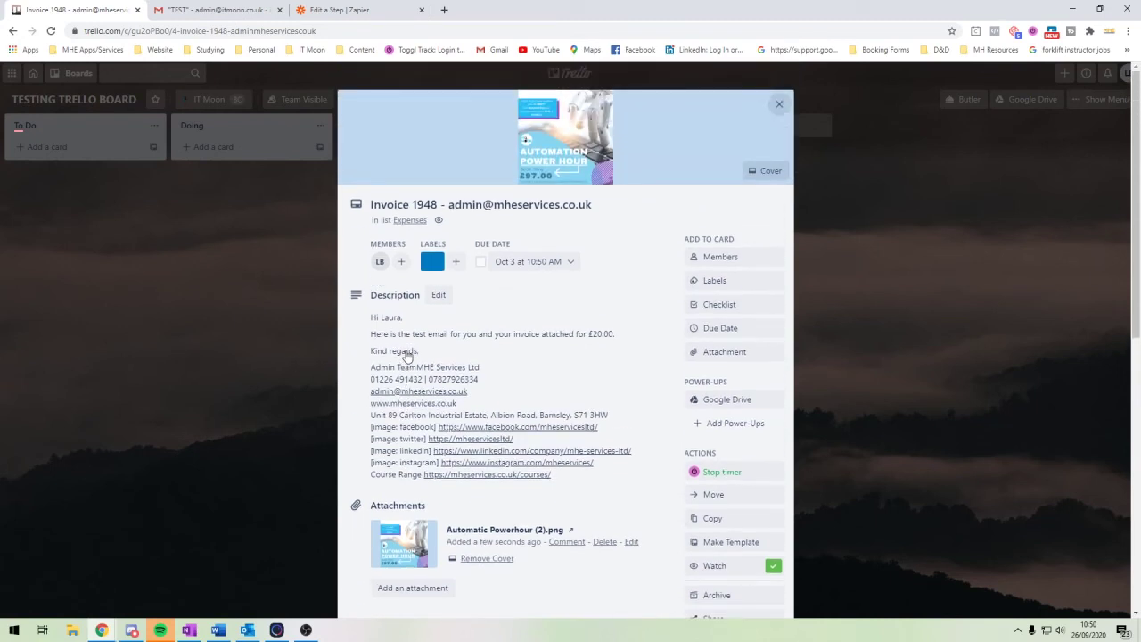
click(410, 10)
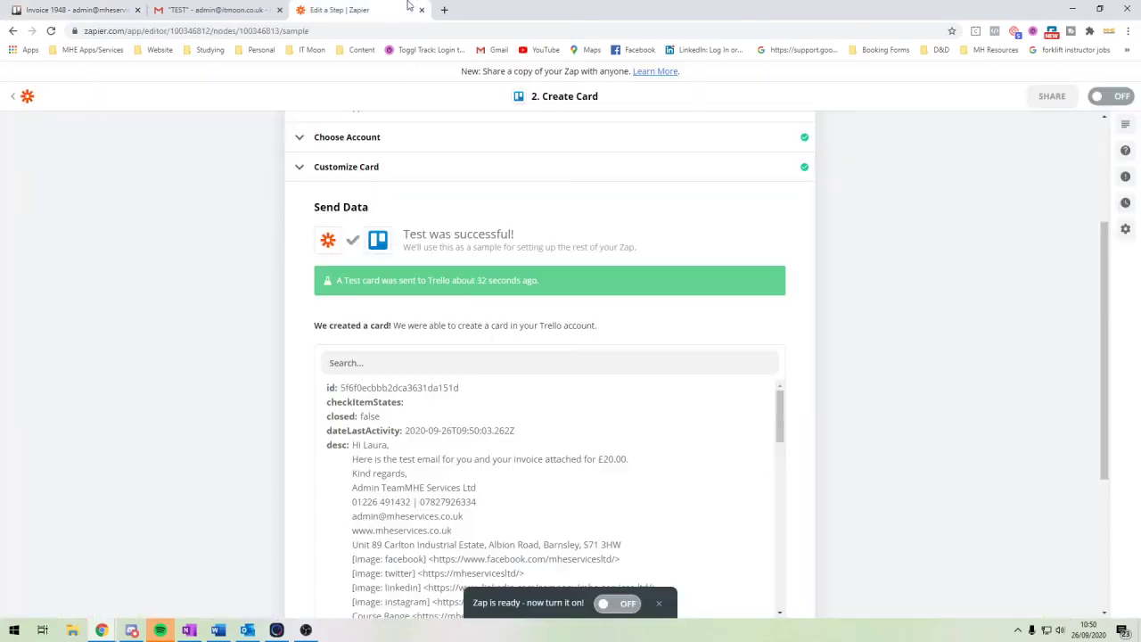
- Finish editing the zap and switch it on
scroll(461, 268, down, 3)
scroll(461, 267, down, 5)
click(535, 476)
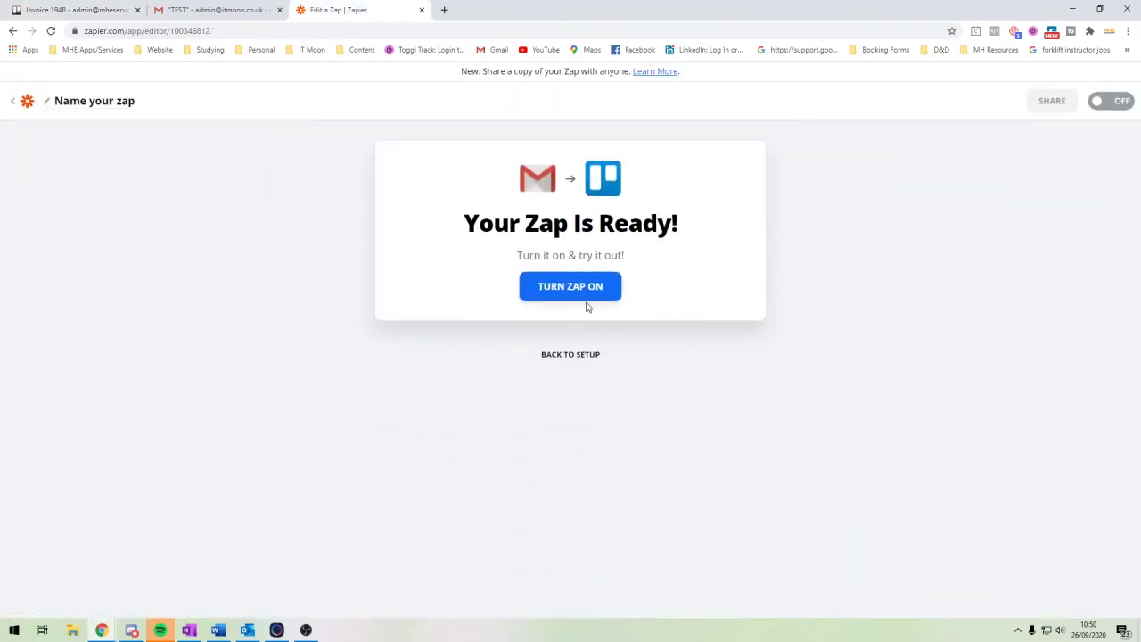
click(587, 295)
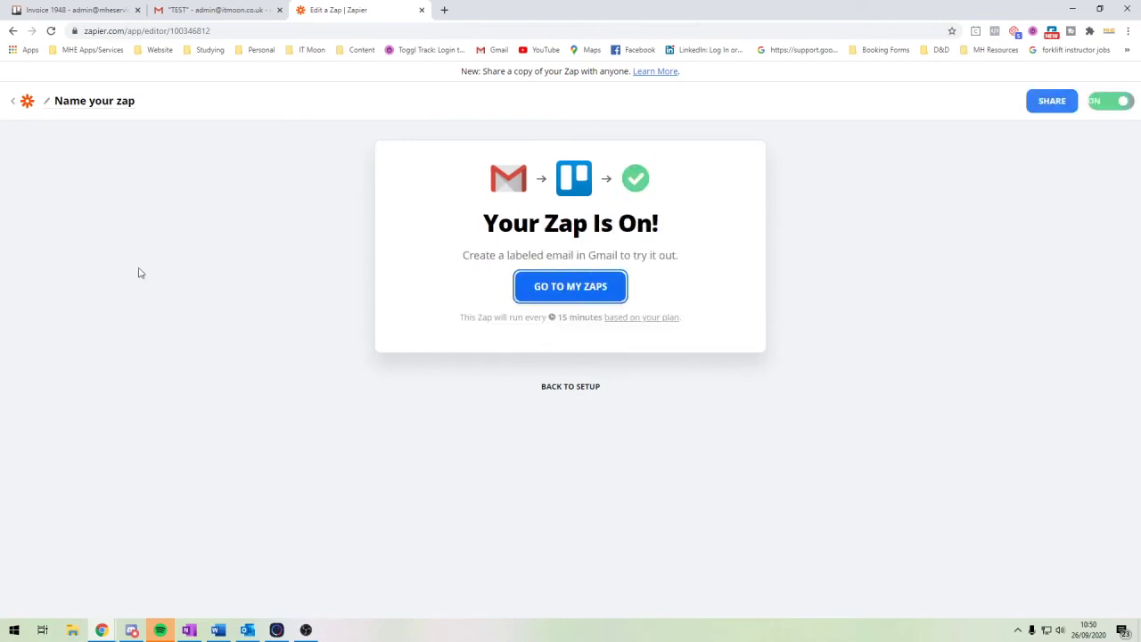
- Rename the zap to 'Gmail Expense -> Trello Expense' and view it in the Zaps list
click(118, 105)
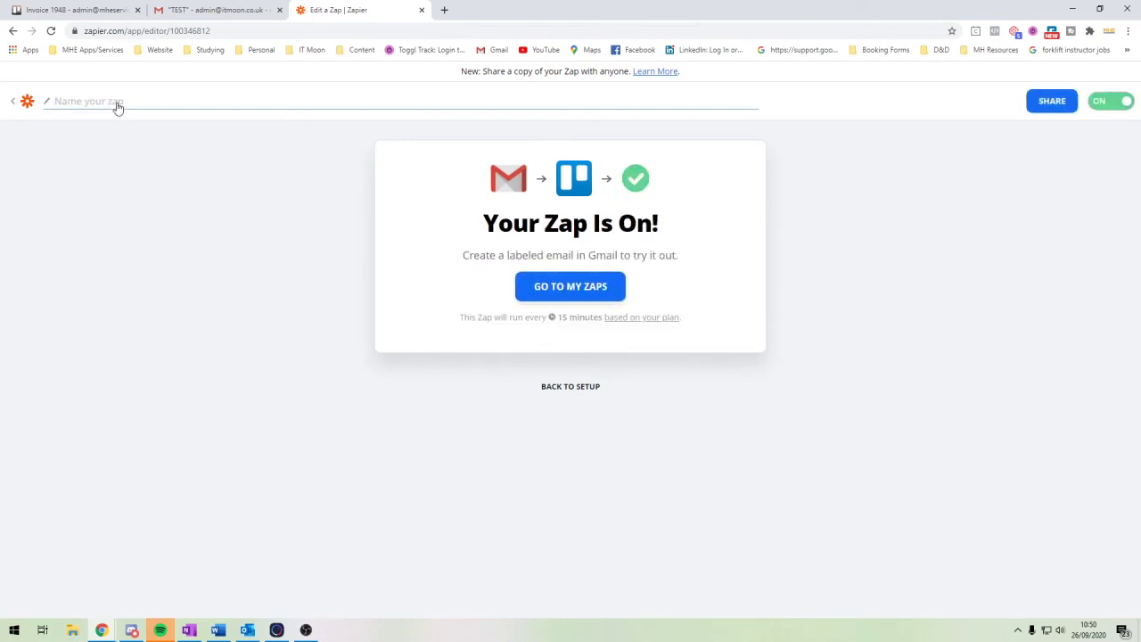
text(Gmail Expense -> Trello Expense)
key(Return)
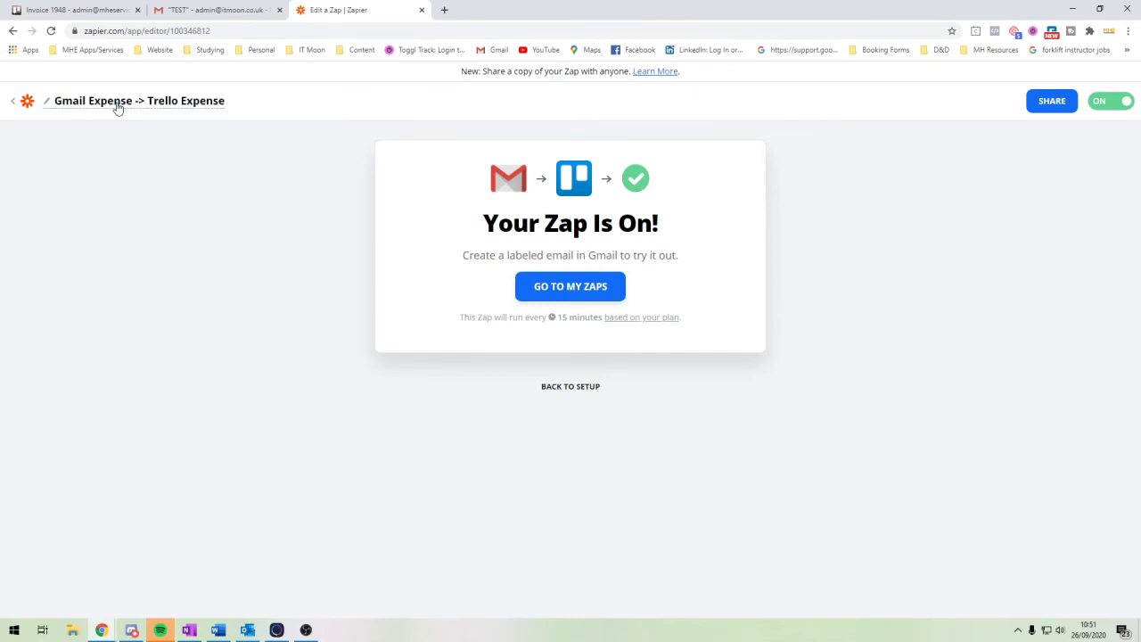
click(554, 291)
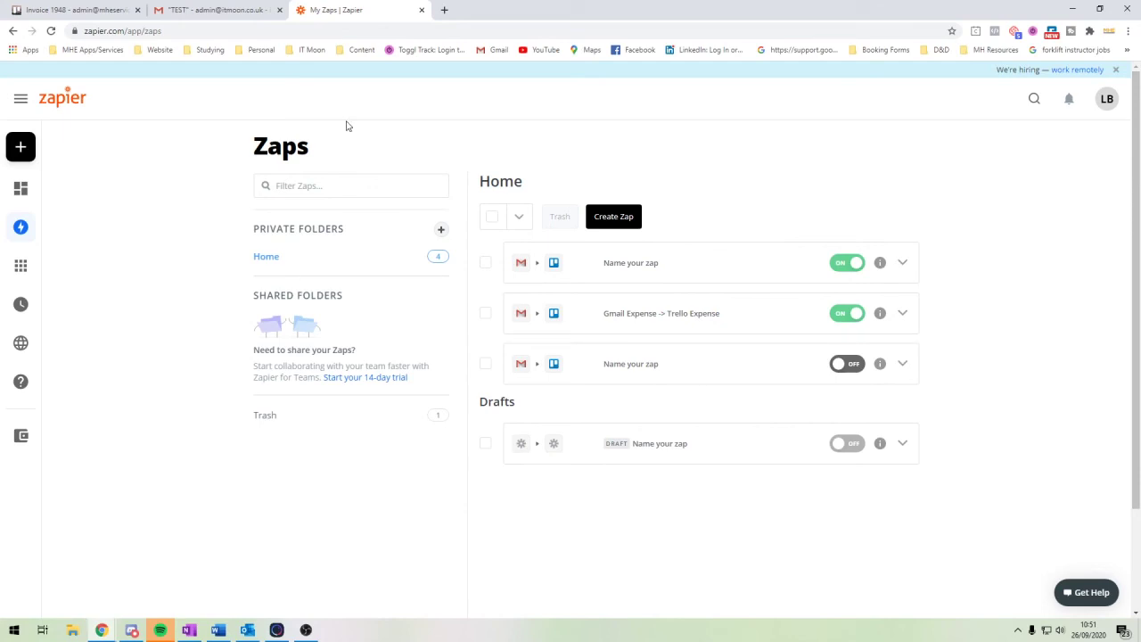
- Close the Invoice 1948 card to view the whole Trello board, then check Gmail's TEST label
click(103, 9)
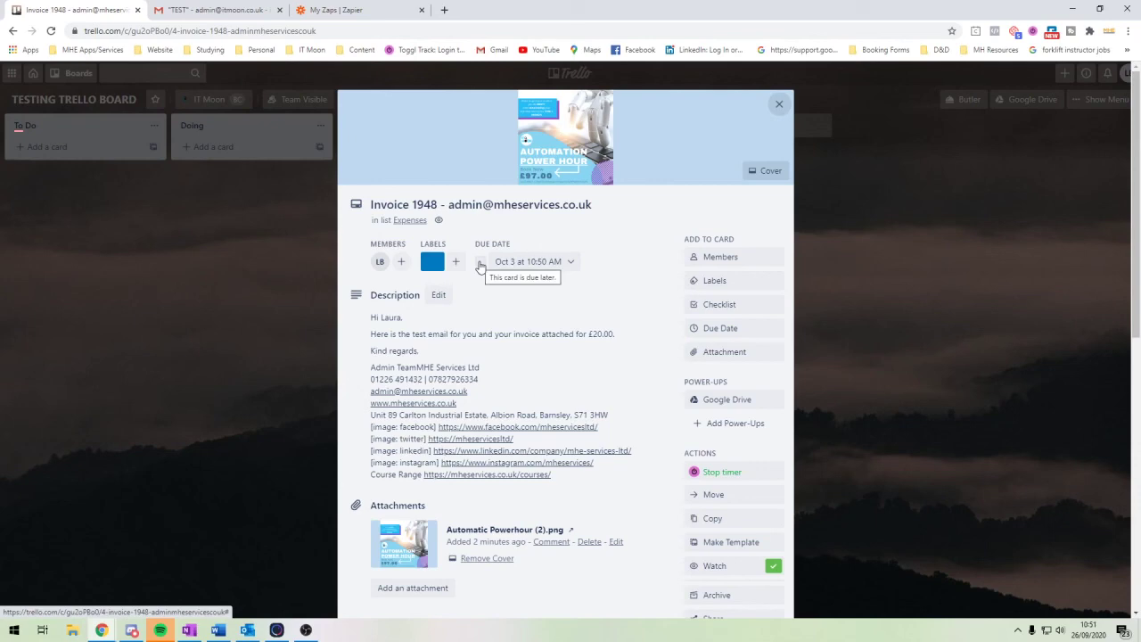
click(32, 323)
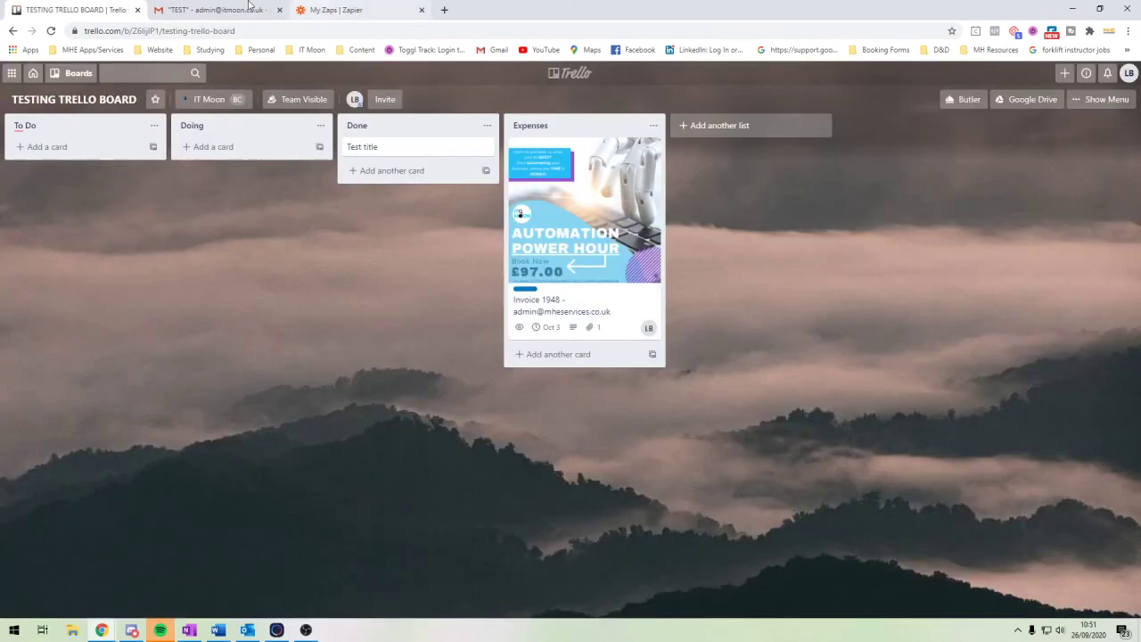
click(190, 7)
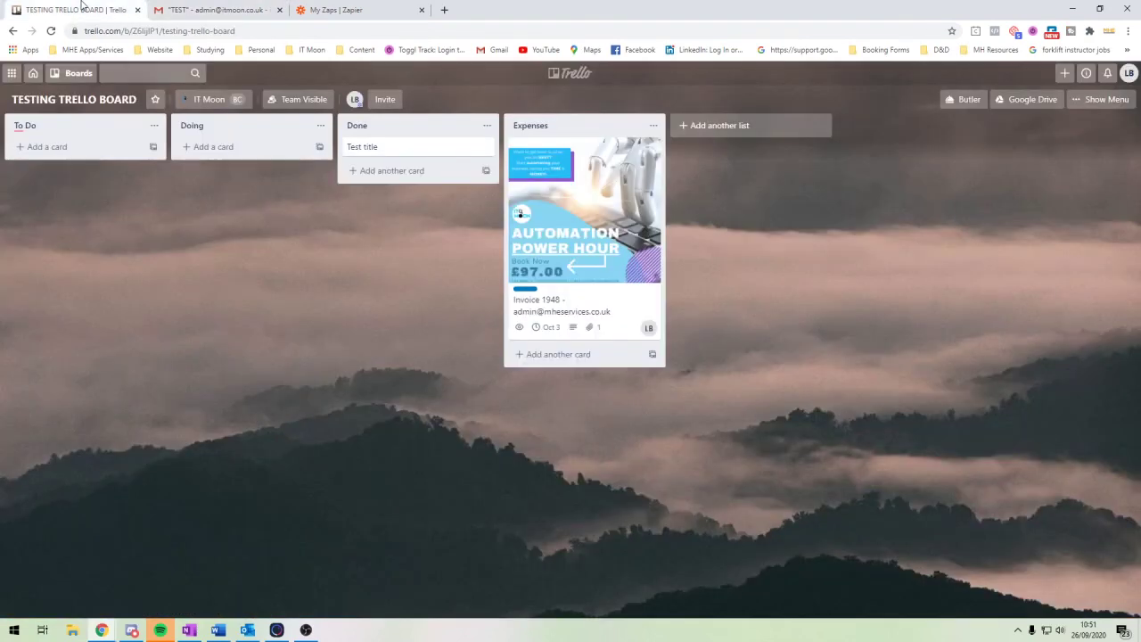
- Go back to the TESTING TRELLO BOARD showing Invoice 1948 in Expenses
click(81, 10)
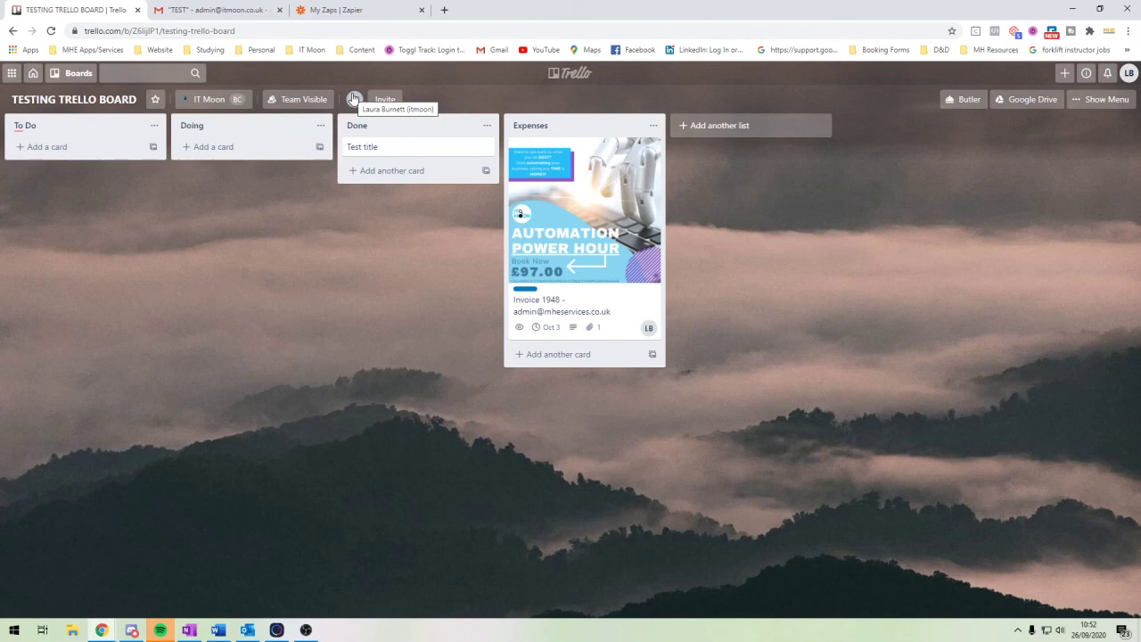
- Search for 'outlook' as the app to connect on the Zapier dashboard
click(356, 9)
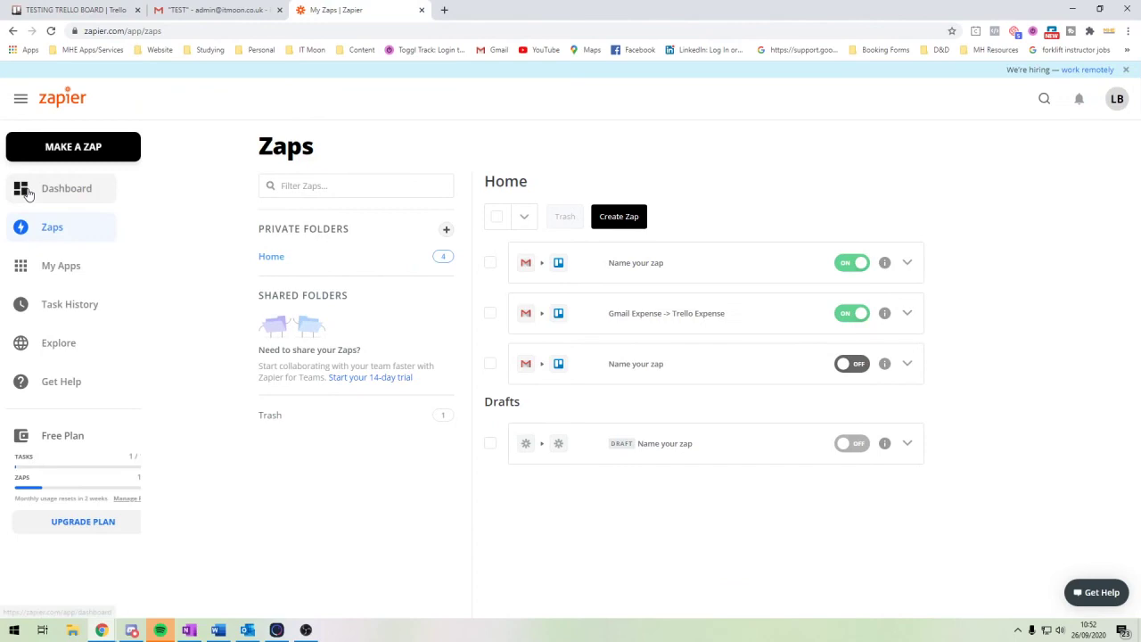
click(26, 192)
text(outlook)
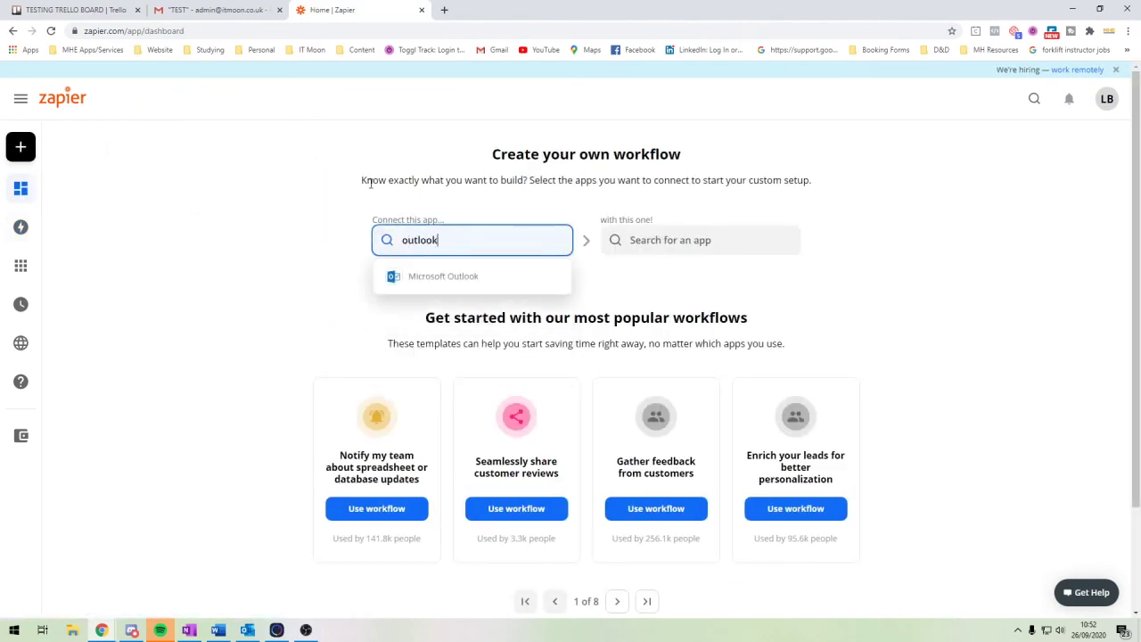